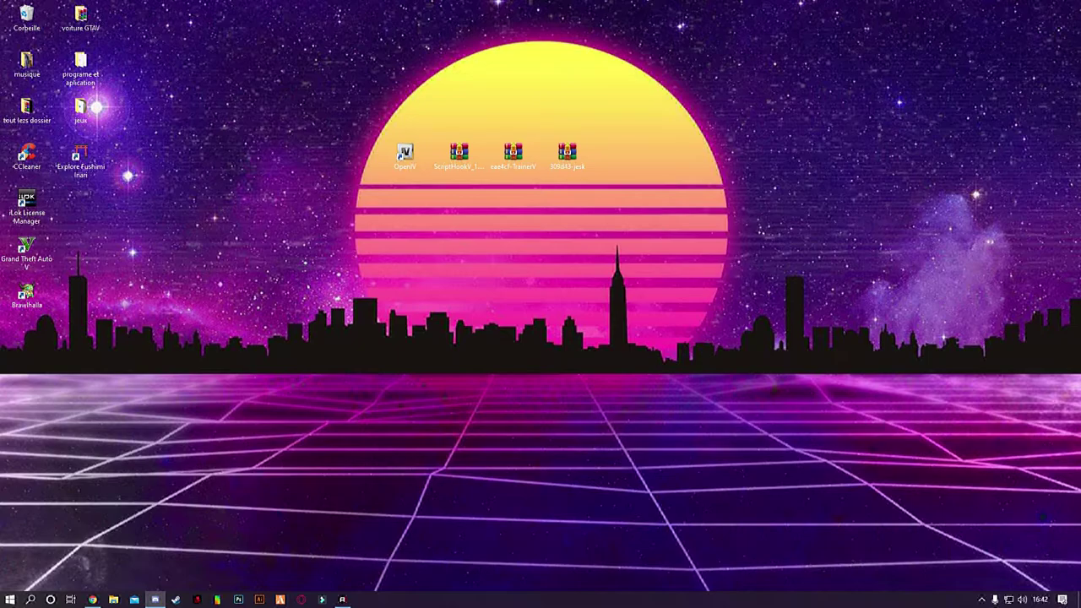
Step: Review the download pages for OpenIV, Script Hook V, Simple Trainer and the 2020 Koenigsegg Jesko add-on, including the car's engine photo
{"action": "left_click", "coordinate": [93, 600]}
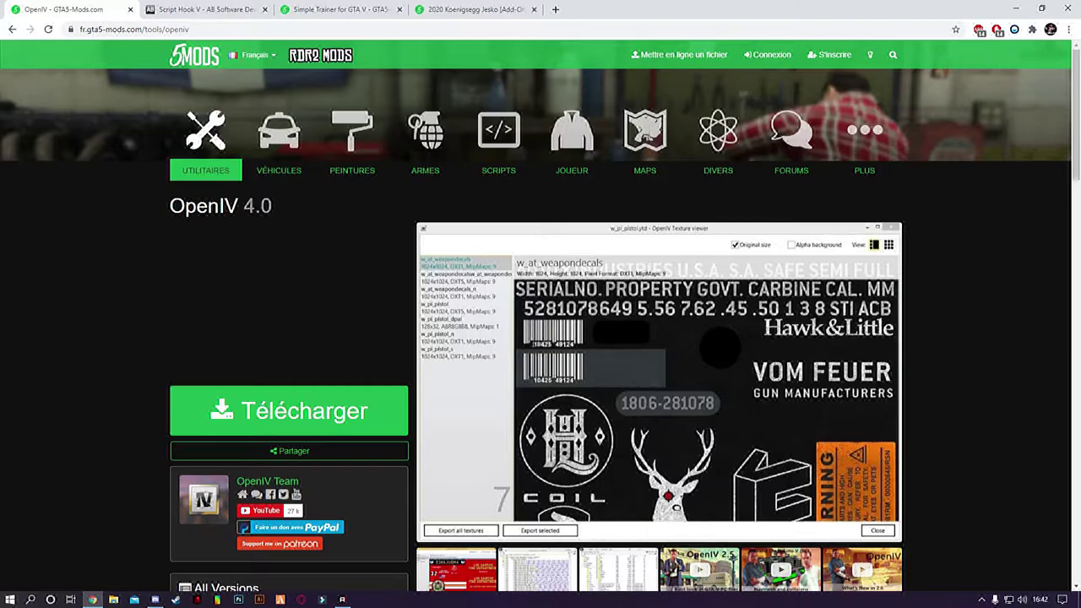
{"action": "left_click", "coordinate": [221, 9]}
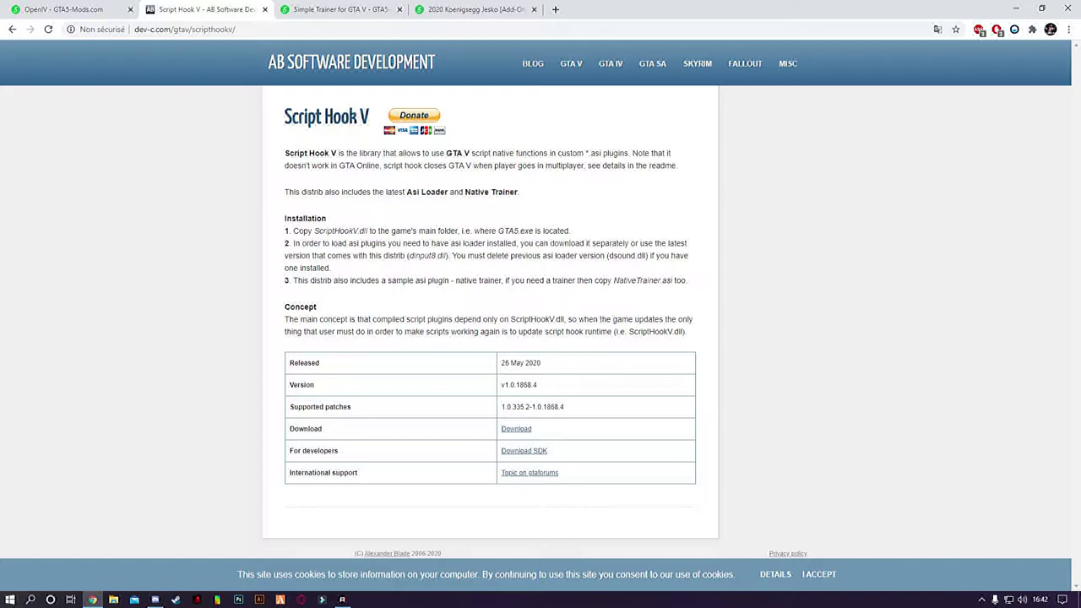
{"action": "key", "text": "ctrl+Tab"}
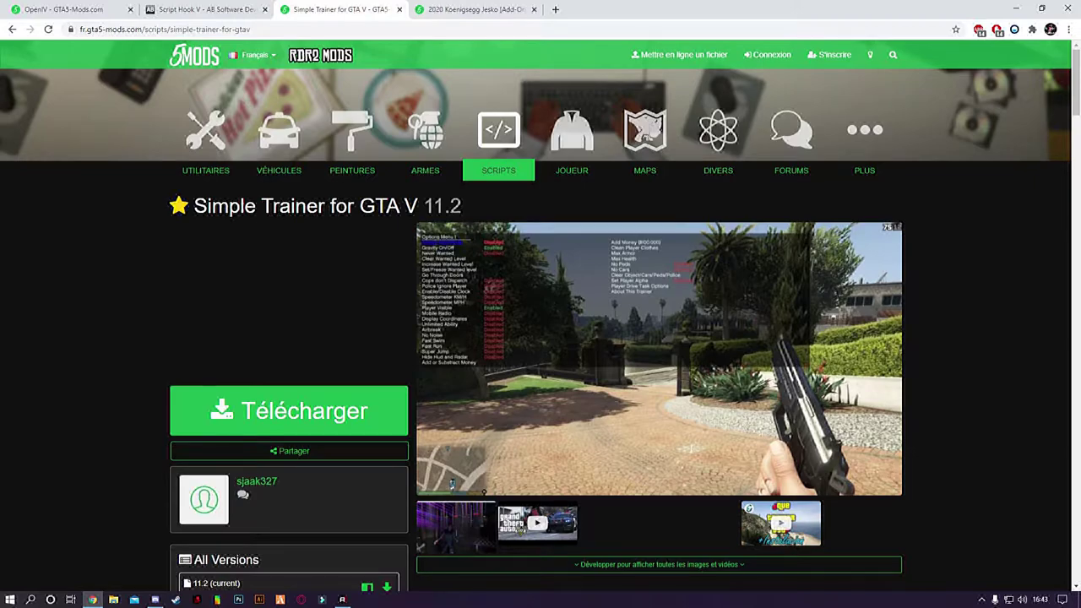
{"action": "key", "text": "ctrl+Tab"}
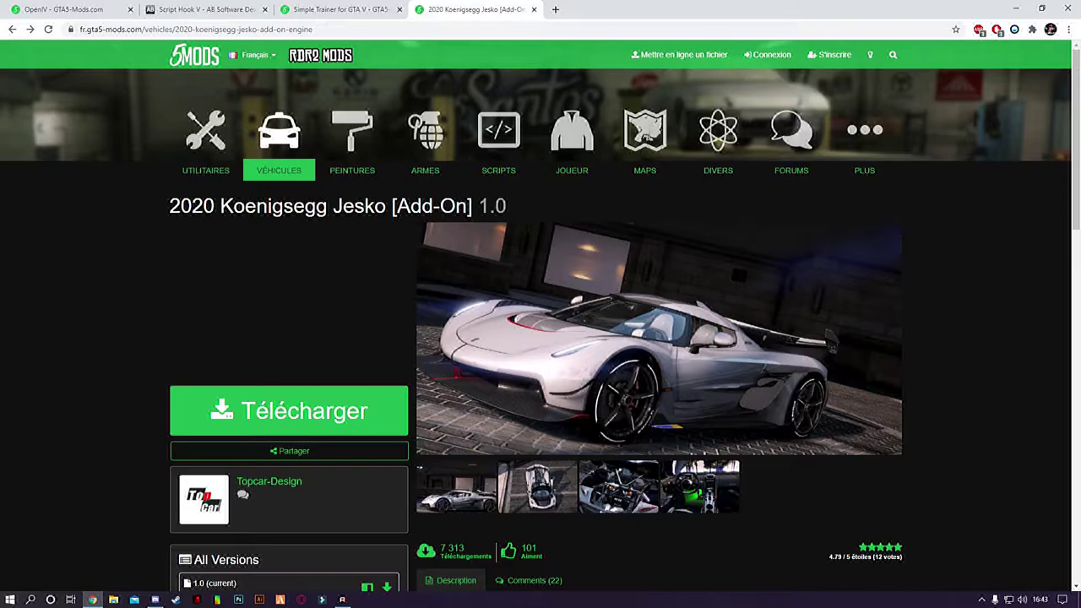
{"action": "left_click", "coordinate": [618, 487]}
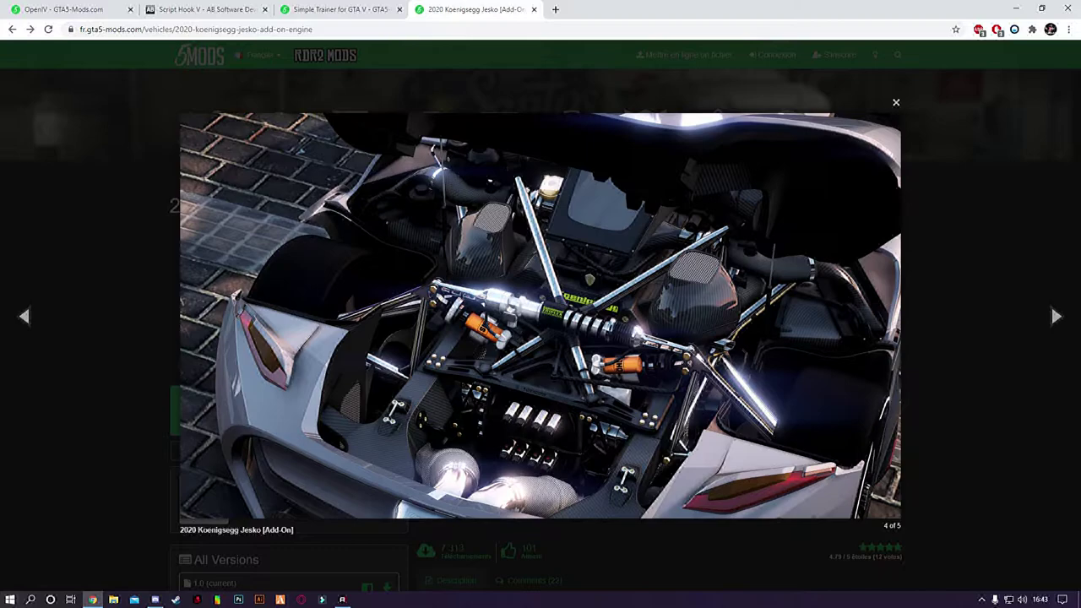
{"action": "left_click", "coordinate": [897, 103]}
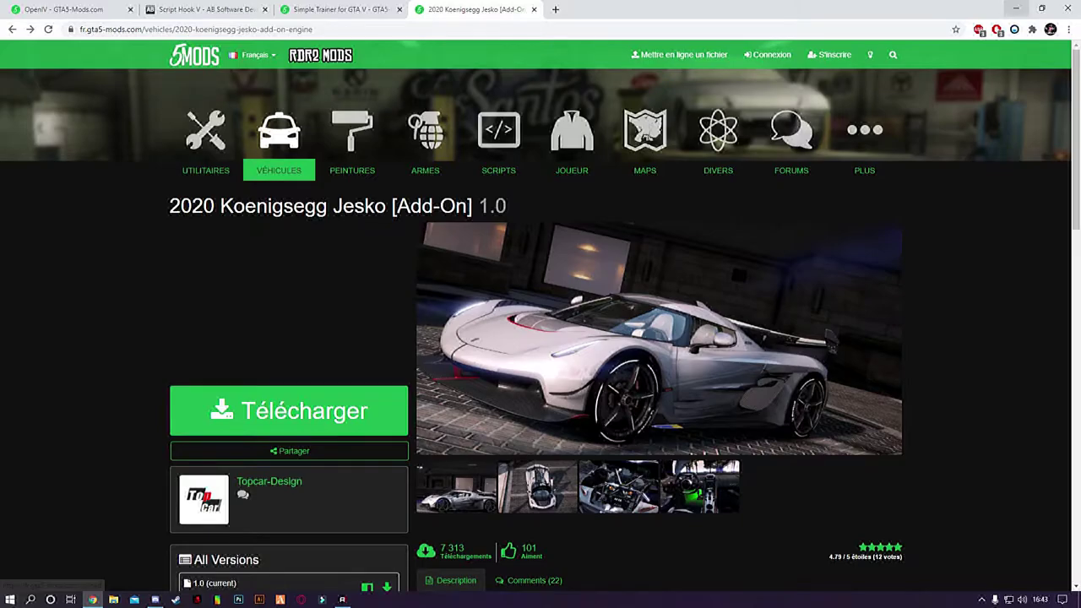
{"action": "left_click", "coordinate": [1017, 8]}
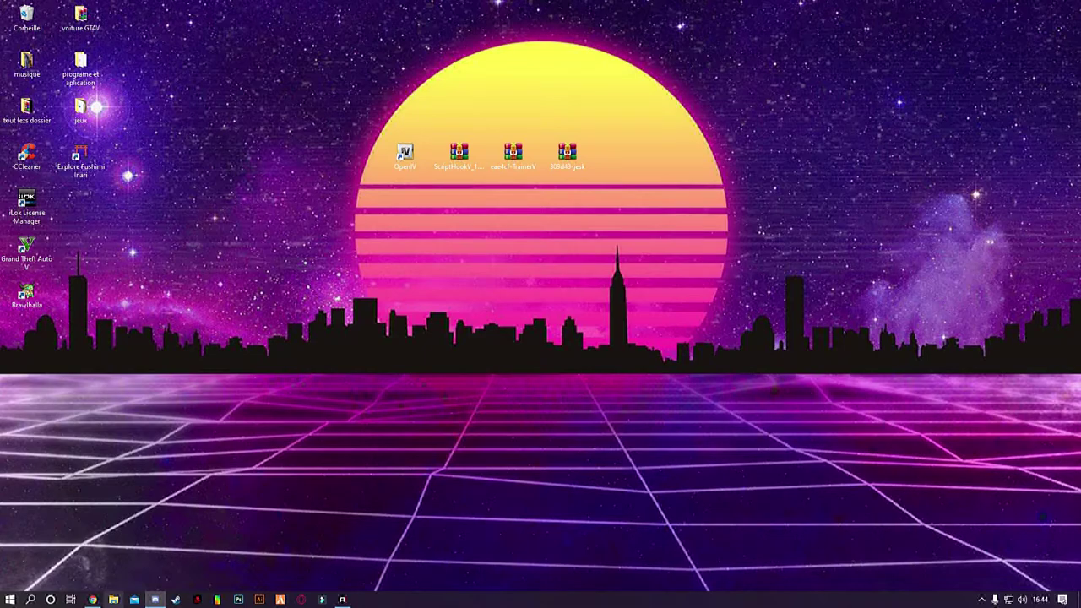
Step: In File Explorer, open the Grand Theft Auto V game folder on SSD (F:) under steam\steamapps\common
{"action": "left_click", "coordinate": [113, 599]}
{"action": "double_click", "coordinate": [478, 85]}
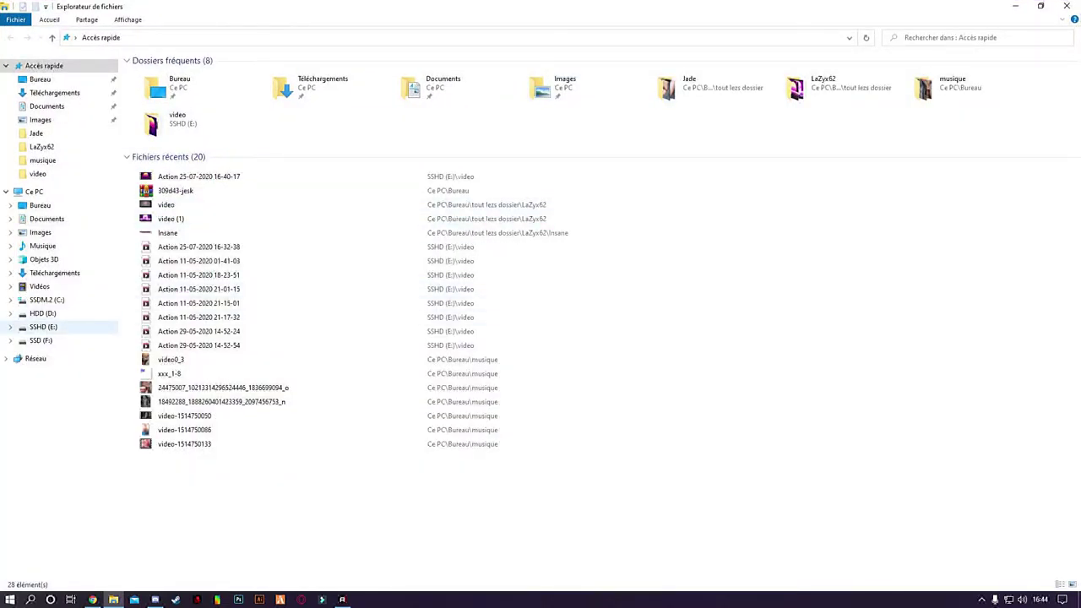
{"action": "left_click", "coordinate": [41, 341]}
{"action": "double_click", "coordinate": [154, 74]}
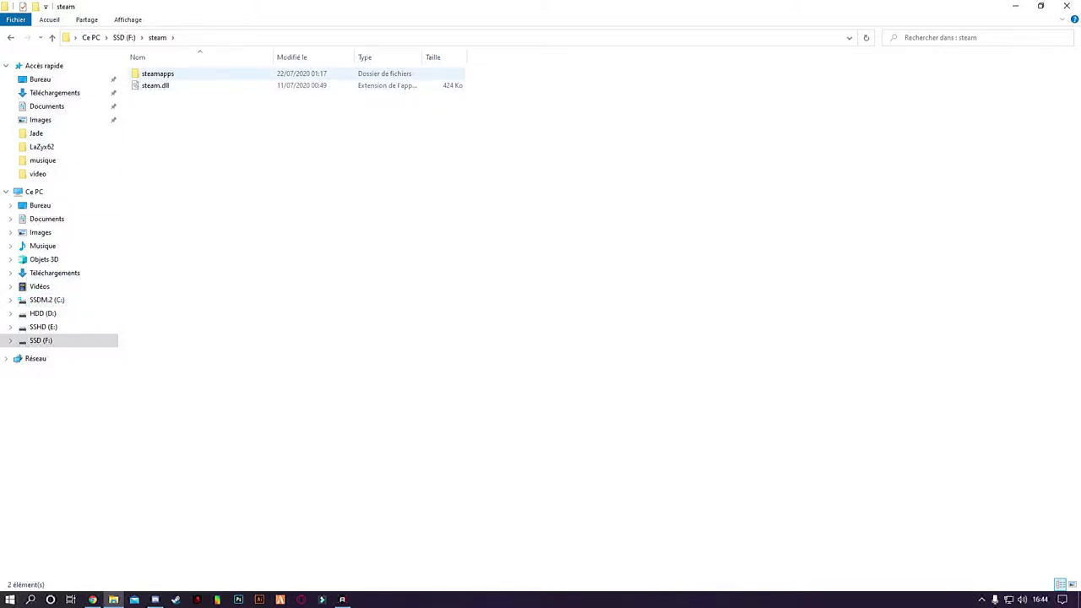
{"action": "mouse_move", "coordinate": [154, 76]}
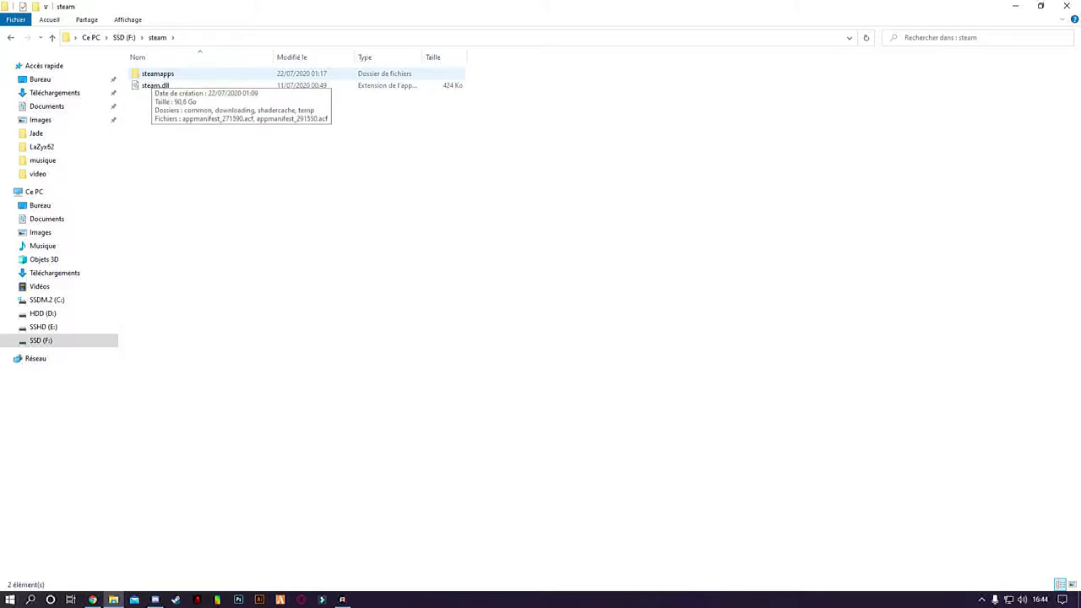
{"action": "double_click", "coordinate": [155, 74]}
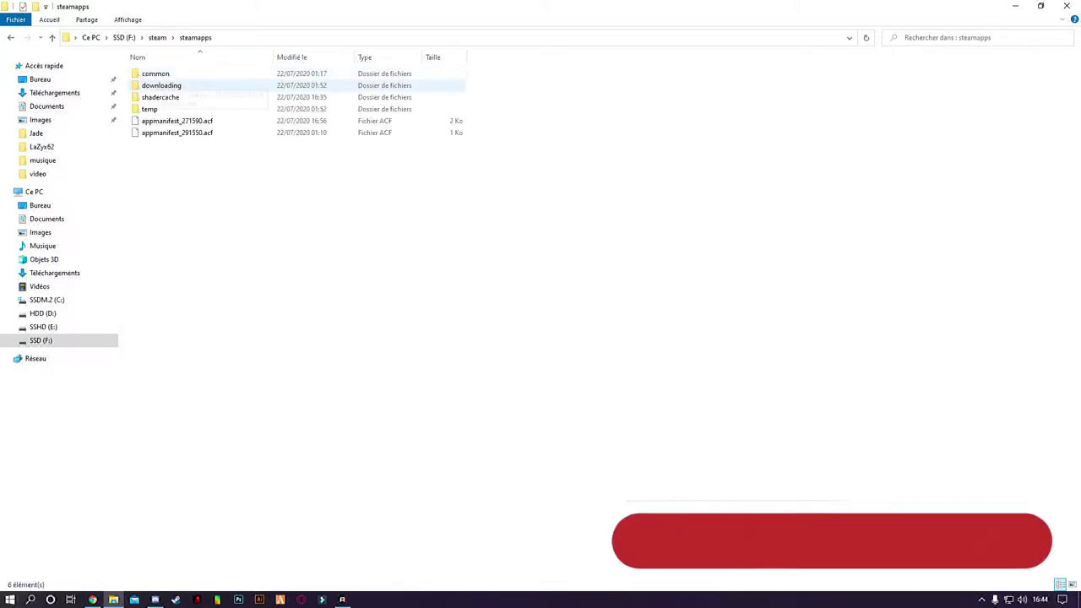
{"action": "double_click", "coordinate": [154, 74]}
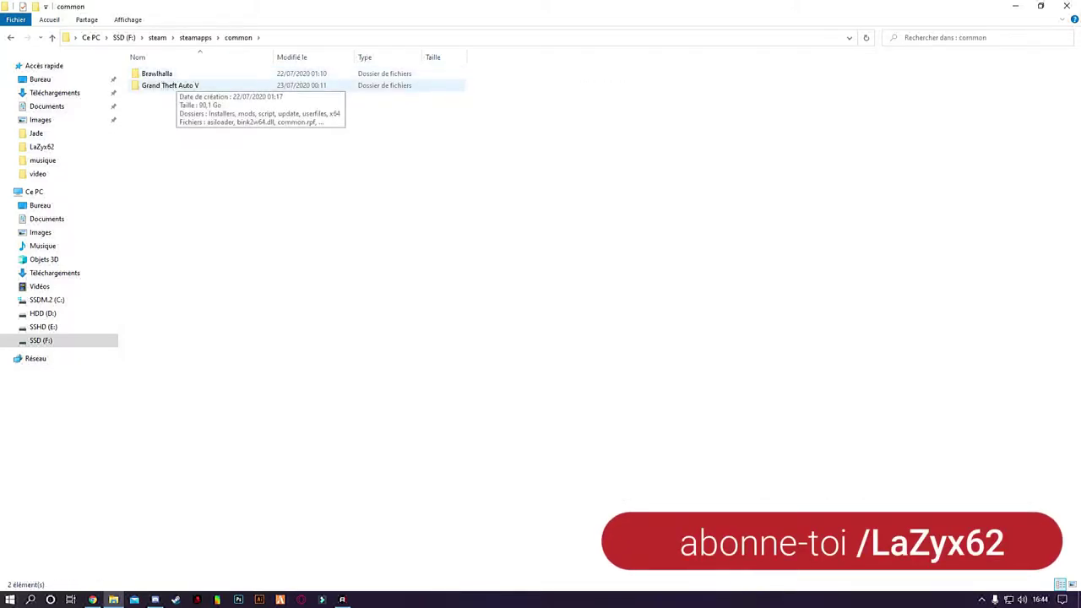
{"action": "double_click", "coordinate": [169, 86]}
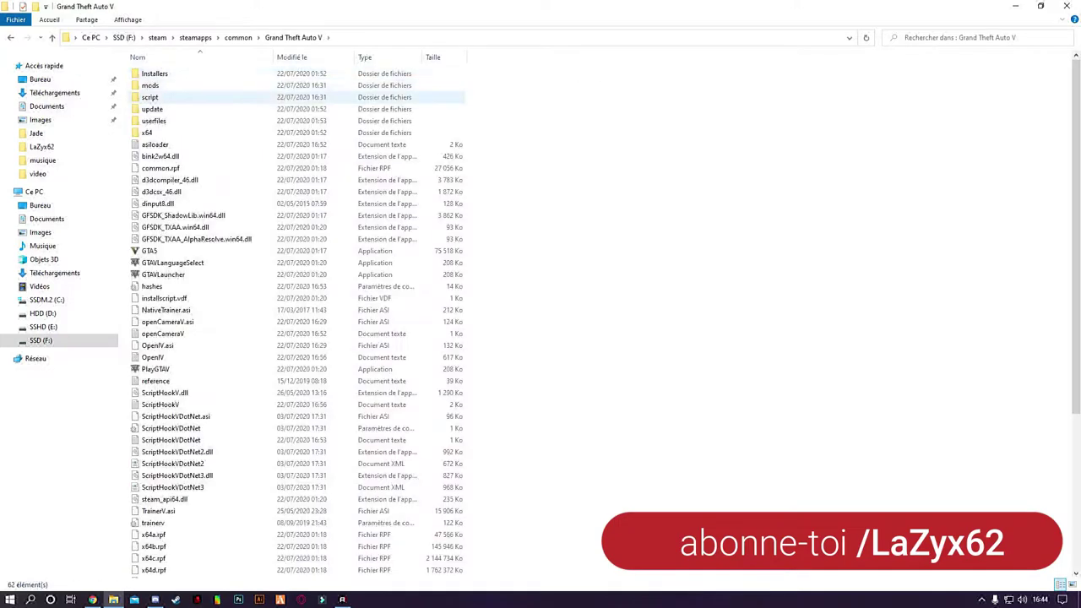
Step: Show the game folder's full path, and close the File Explorer window
{"action": "left_click", "coordinate": [507, 37]}
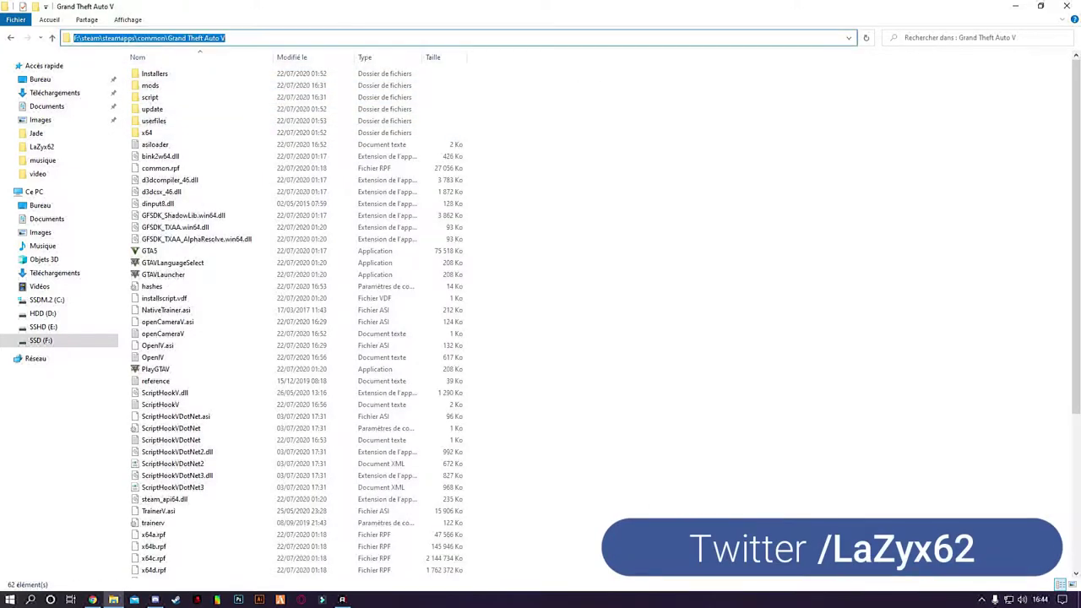
{"action": "left_click_drag", "start_coordinate": [258, 7], "coordinate": [247, 41]}
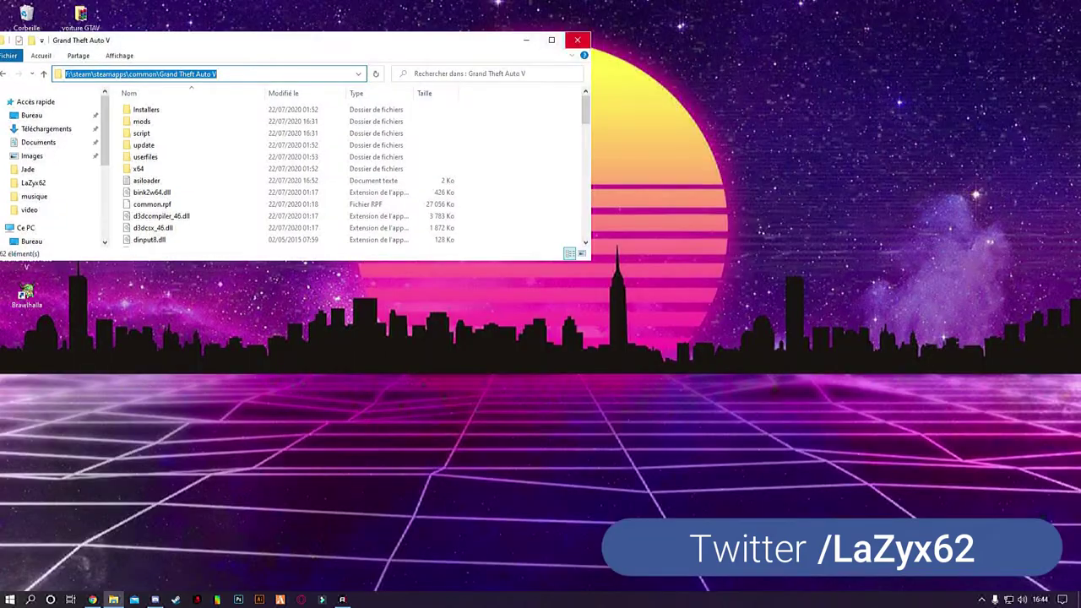
{"action": "left_click", "coordinate": [576, 41]}
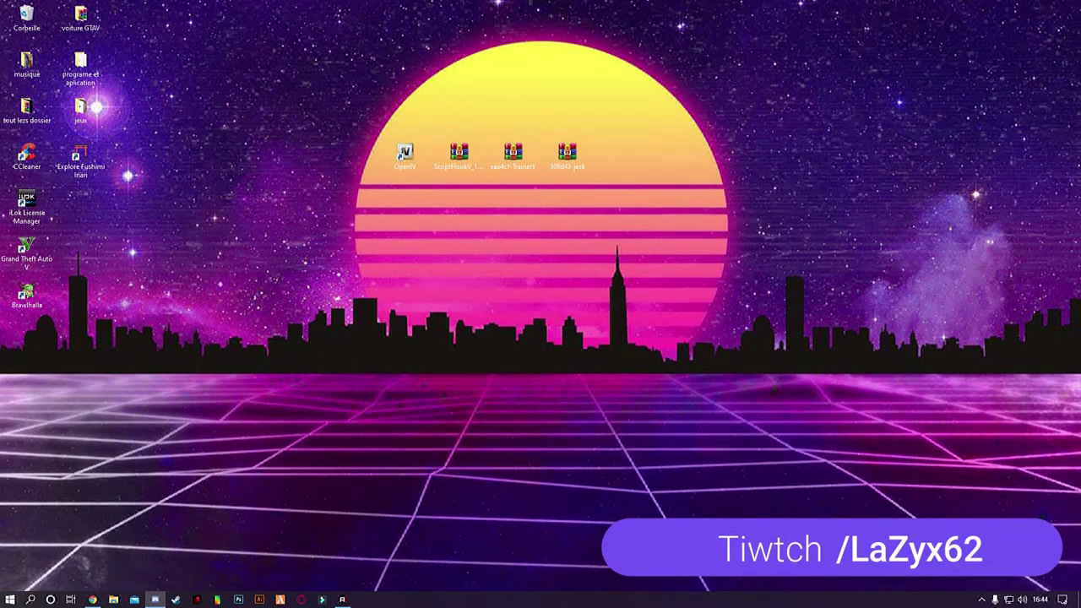
Step: Launch OpenIV from the desktop for the Windows version of Grand Theft Auto V and maximize its window
{"action": "left_click", "coordinate": [405, 157]}
{"action": "double_click", "coordinate": [406, 156]}
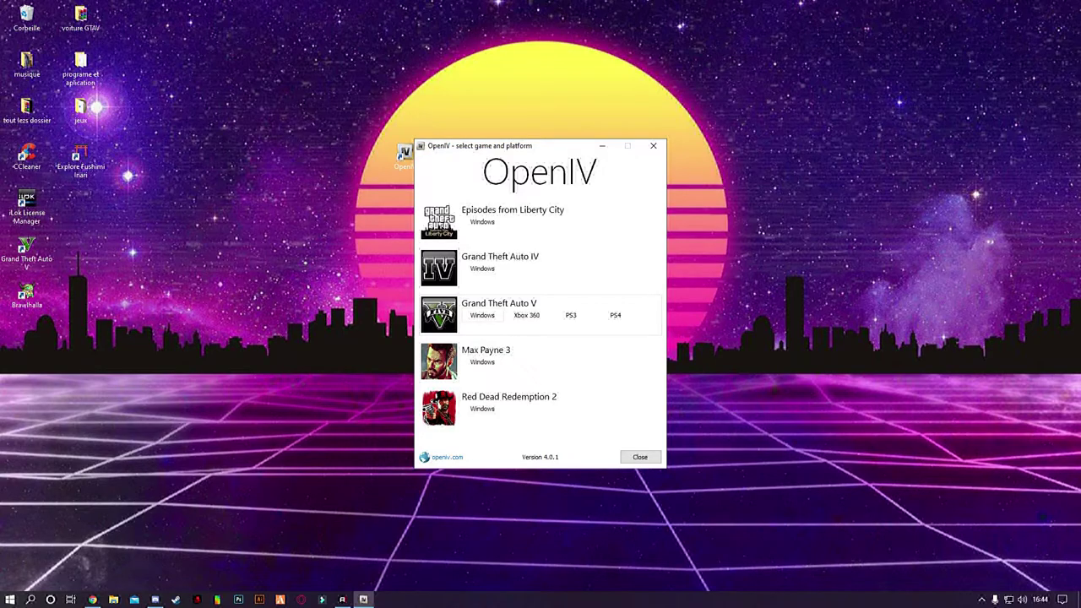
{"action": "left_click", "coordinate": [482, 316]}
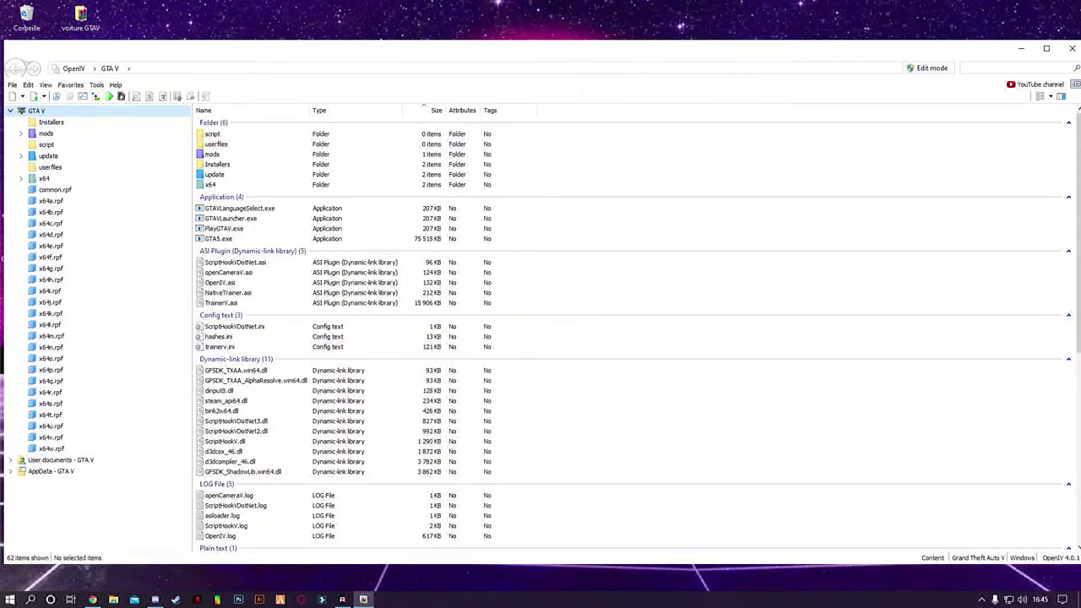
{"action": "key", "text": "super+Up"}
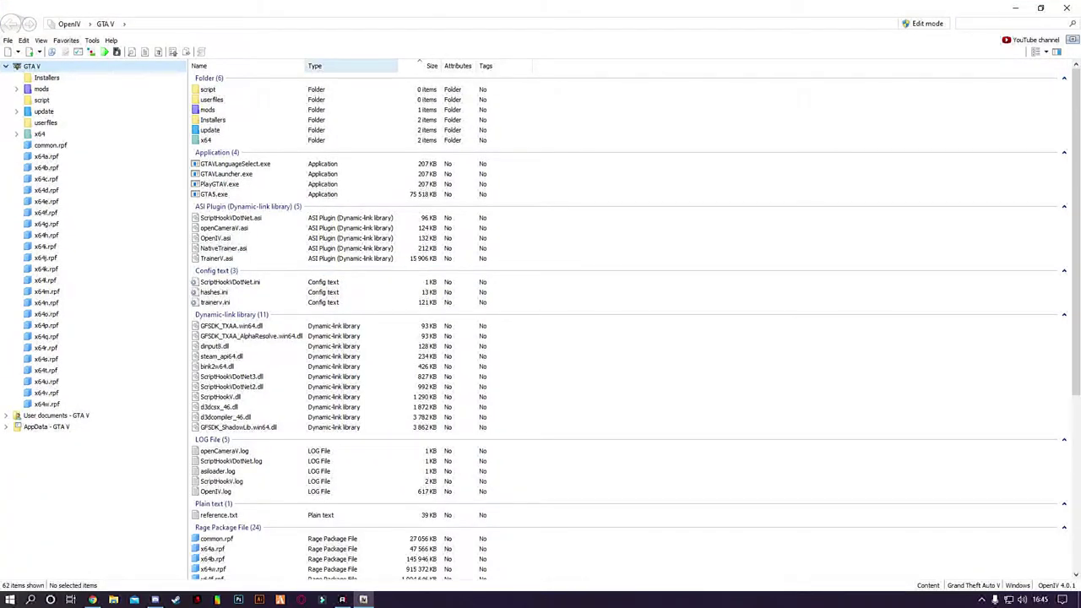
Step: Select the mods folder and turn on edit mode, accepting automatic saving of changes
{"action": "left_click", "coordinate": [208, 110]}
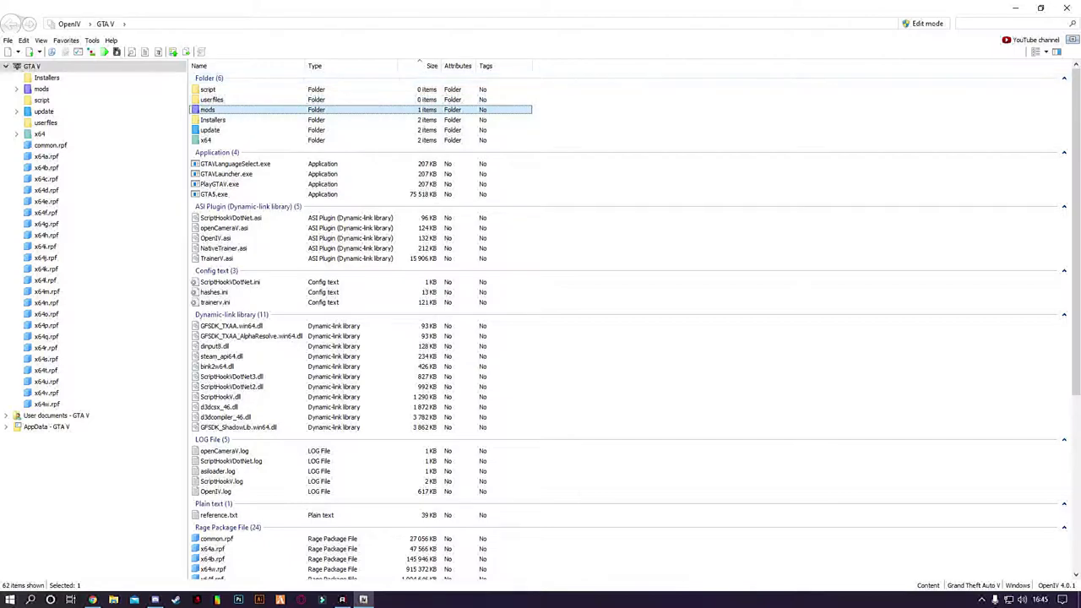
{"action": "left_click", "coordinate": [924, 23]}
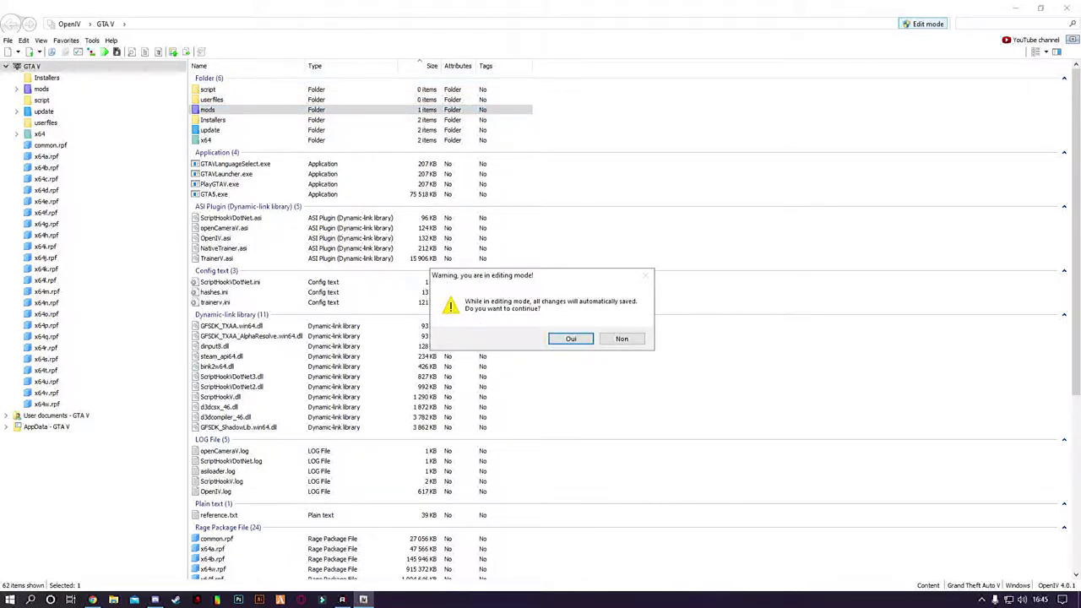
{"action": "key", "text": "Return"}
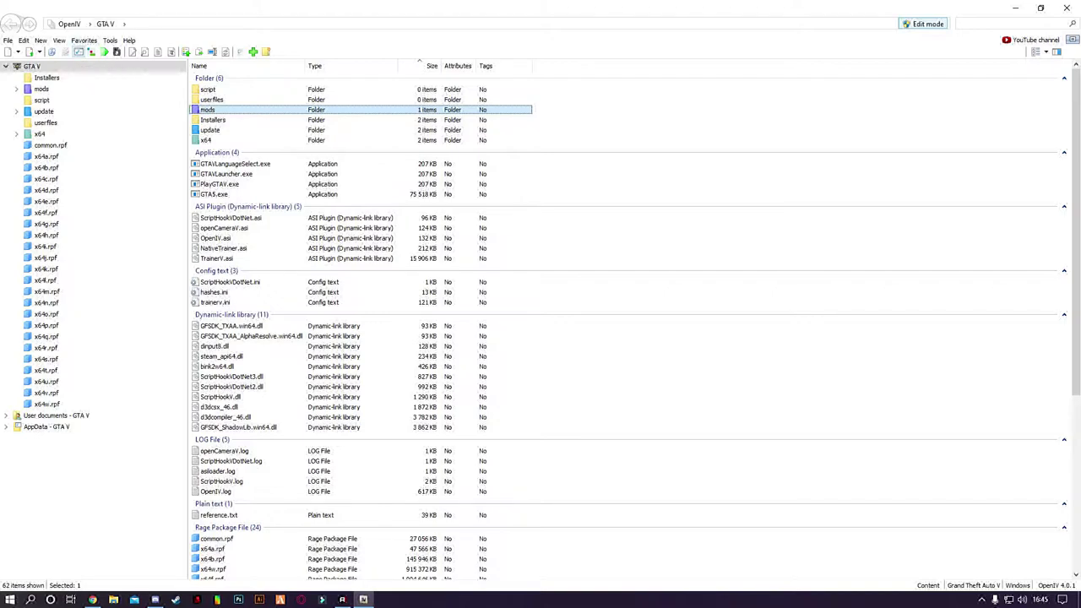
Step: Check the installation status of ASI Loader, OpenIV.ASI and openCamera in the ASI Manager
{"action": "left_click", "coordinate": [78, 51]}
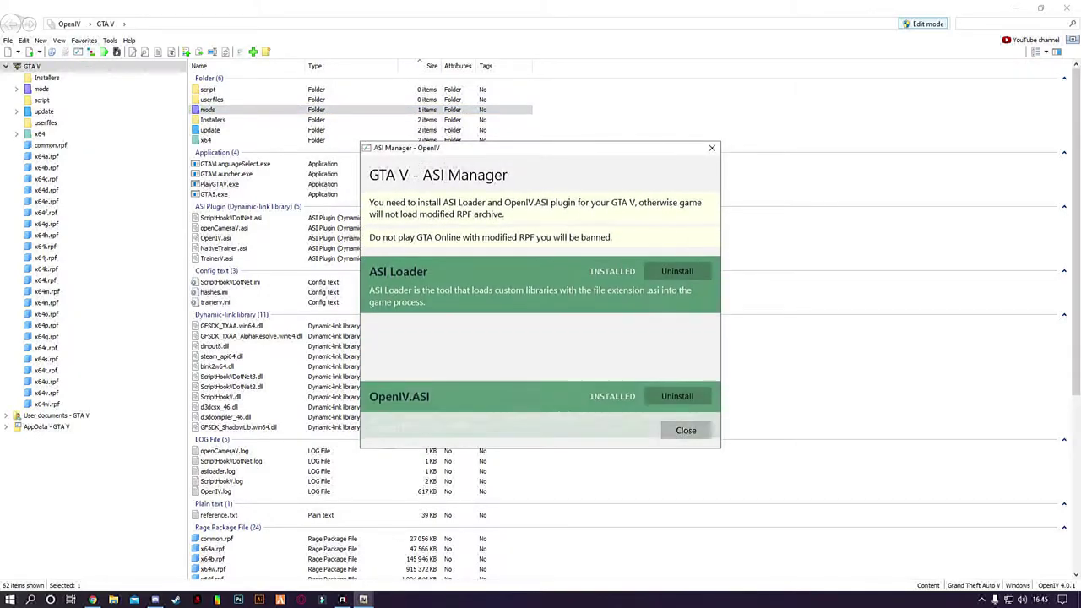
{"action": "left_click_drag", "start_coordinate": [540, 148], "coordinate": [413, 127]}
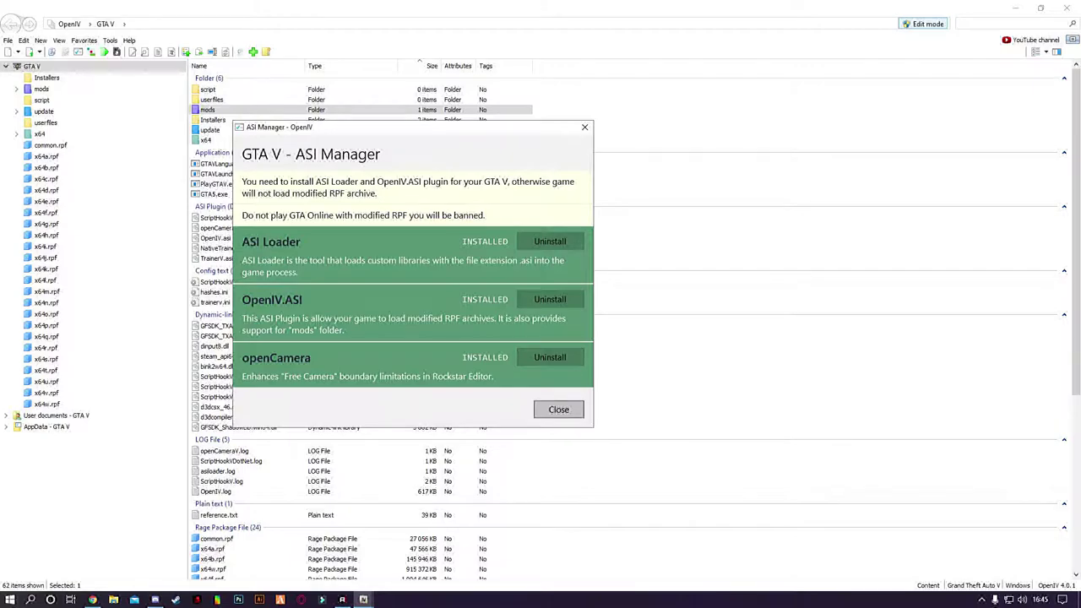
{"action": "left_click", "coordinate": [558, 410]}
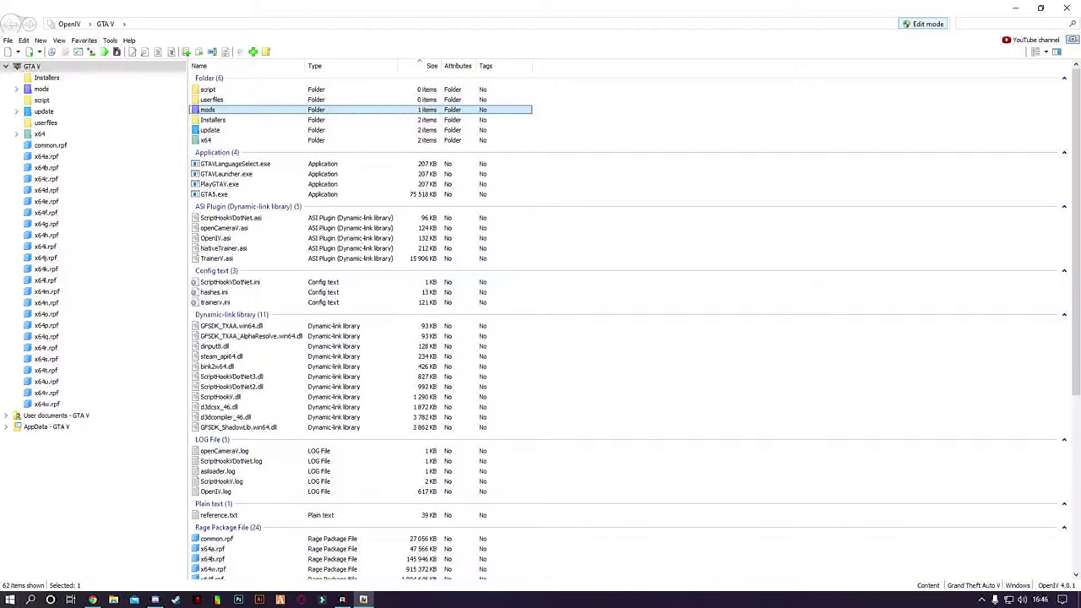
Step: Inspect the update folder inside mods, including its update.rpf file, and return to the mods folder
{"action": "key", "text": "Return"}
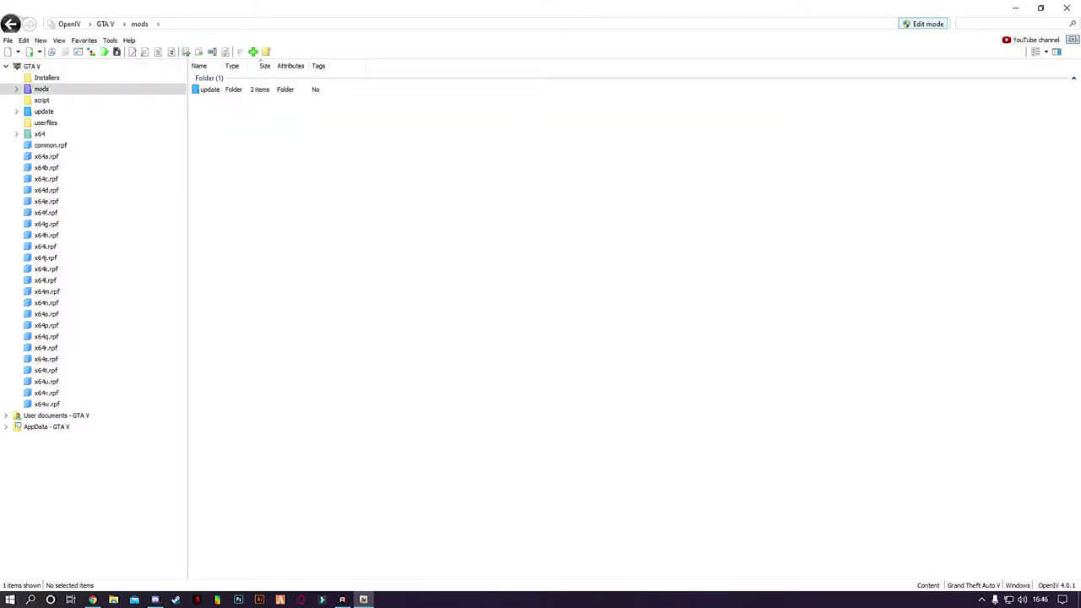
{"action": "key", "text": "Down"}
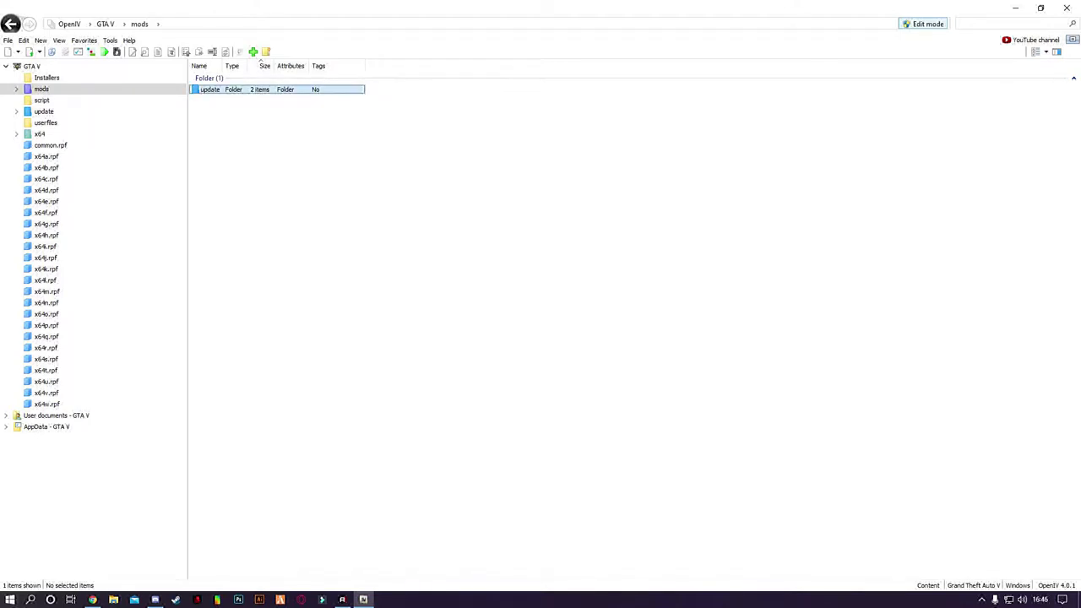
{"action": "key", "text": "Return"}
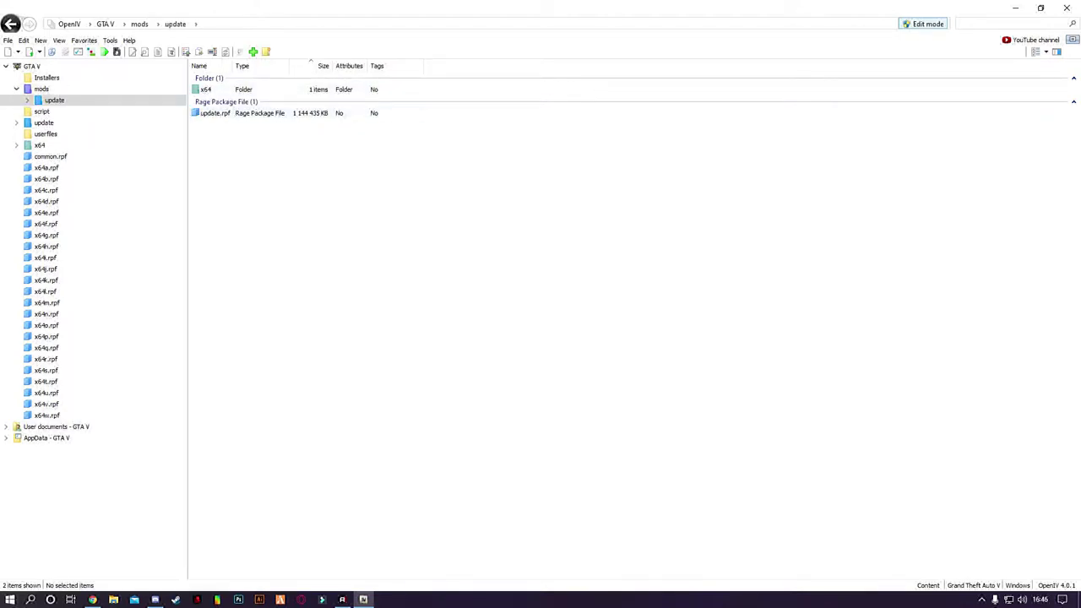
{"action": "key", "text": "Down"}
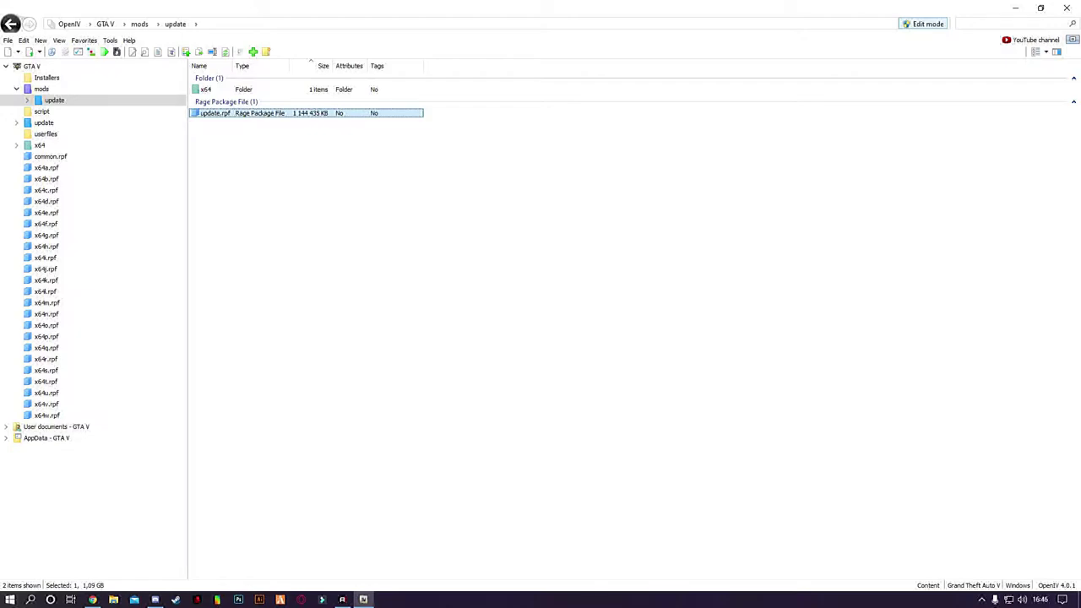
{"action": "key", "text": "BackSpace"}
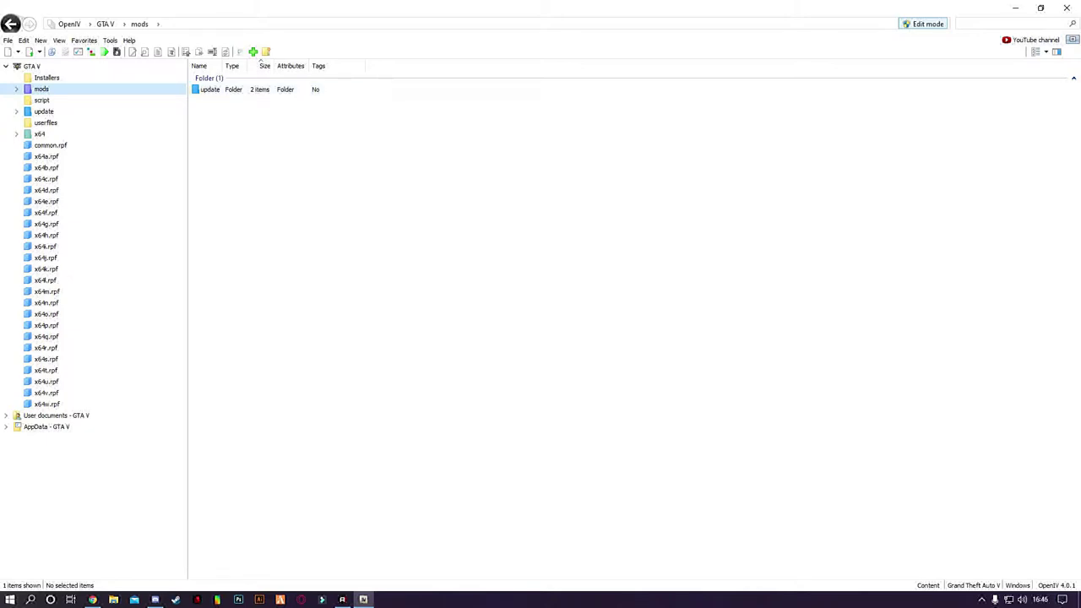
Step: Switch to File Explorer, open steam\steamapps\common\Grand Theft Auto V on SSD (F:), and copy its update folder
{"action": "left_click", "coordinate": [113, 600]}
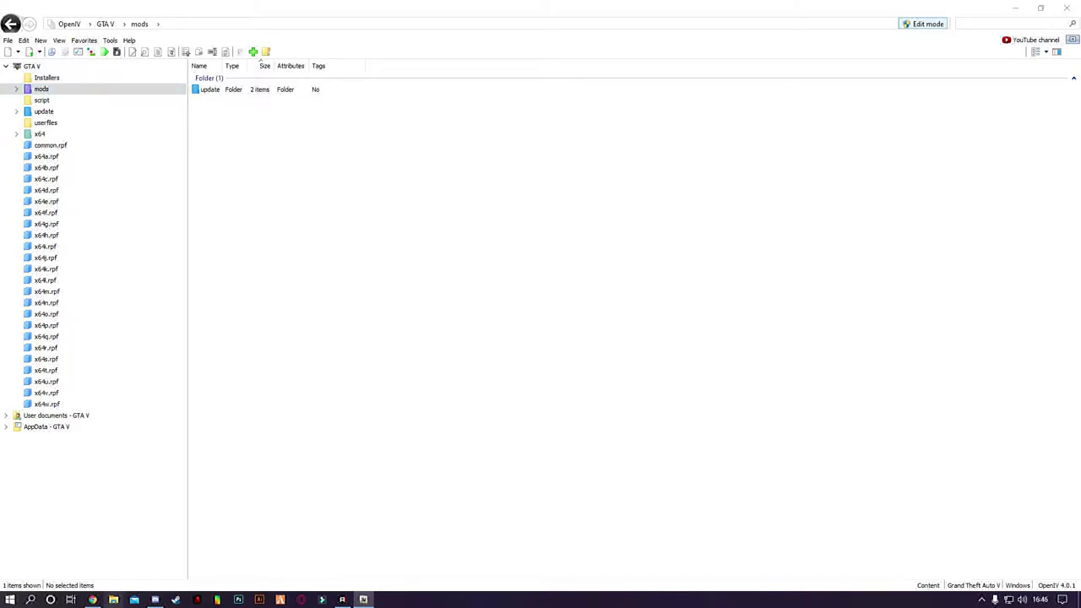
{"action": "left_click_drag", "start_coordinate": [309, 44], "coordinate": [372, 0]}
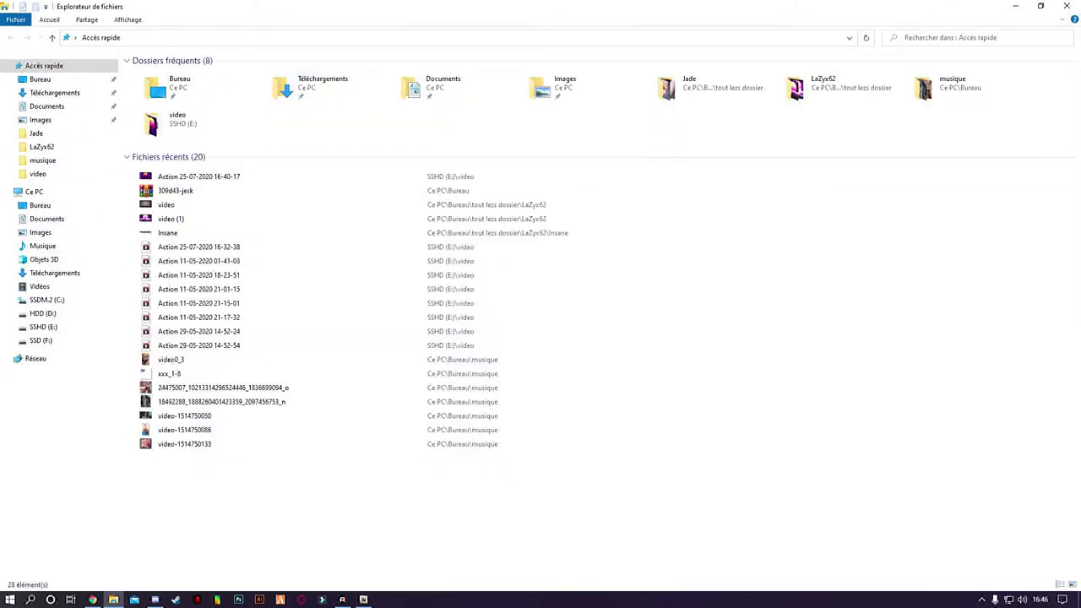
{"action": "left_click", "coordinate": [40, 341]}
{"action": "double_click", "coordinate": [152, 74]}
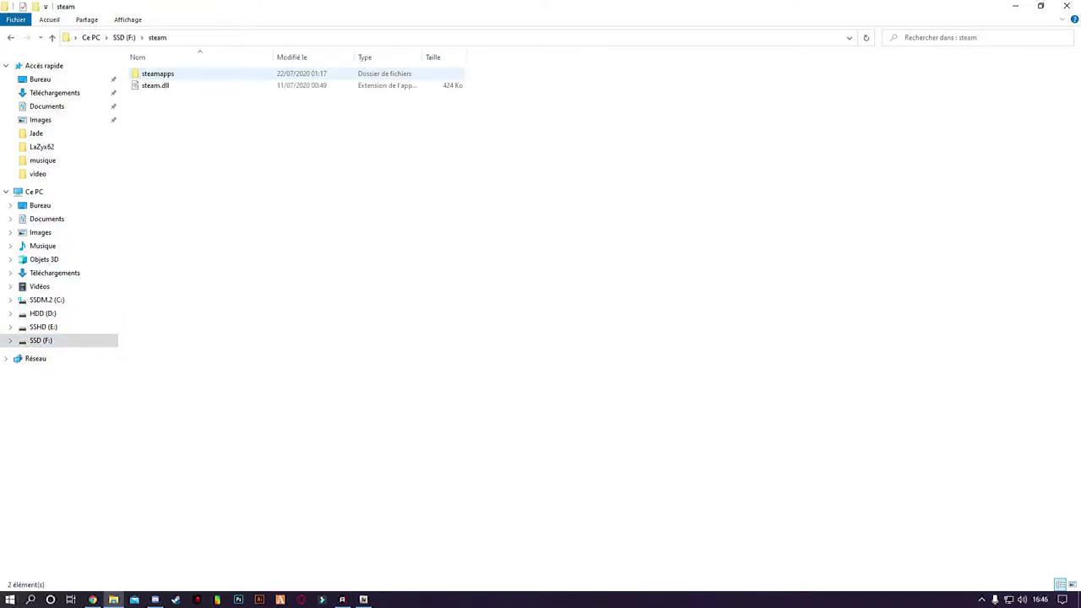
{"action": "double_click", "coordinate": [152, 73]}
{"action": "double_click", "coordinate": [152, 73]}
{"action": "double_click", "coordinate": [169, 85]}
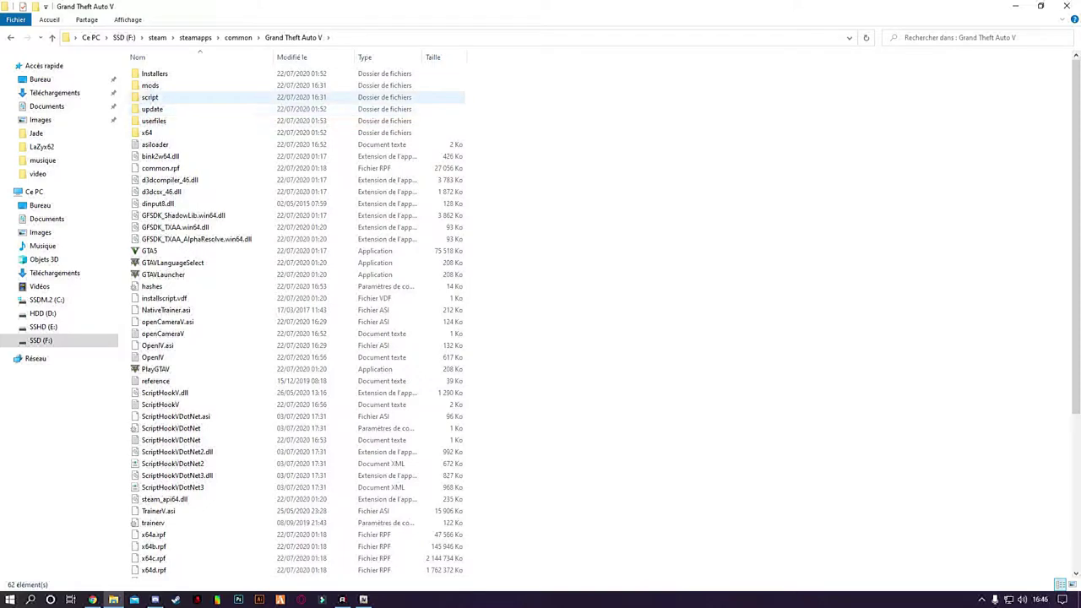
{"action": "right_click", "coordinate": [169, 110]}
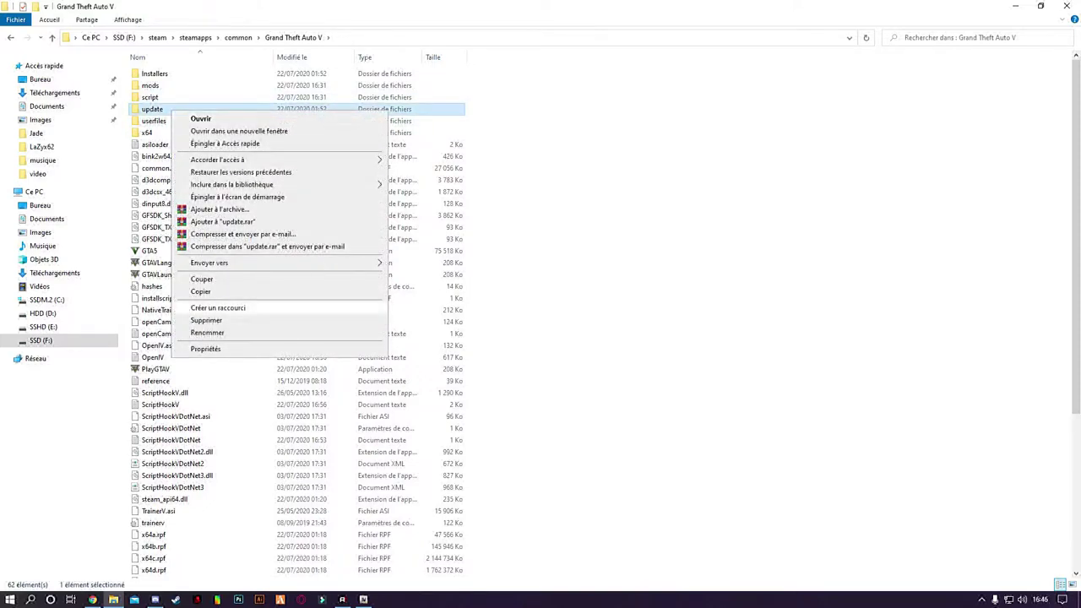
{"action": "left_click", "coordinate": [201, 291]}
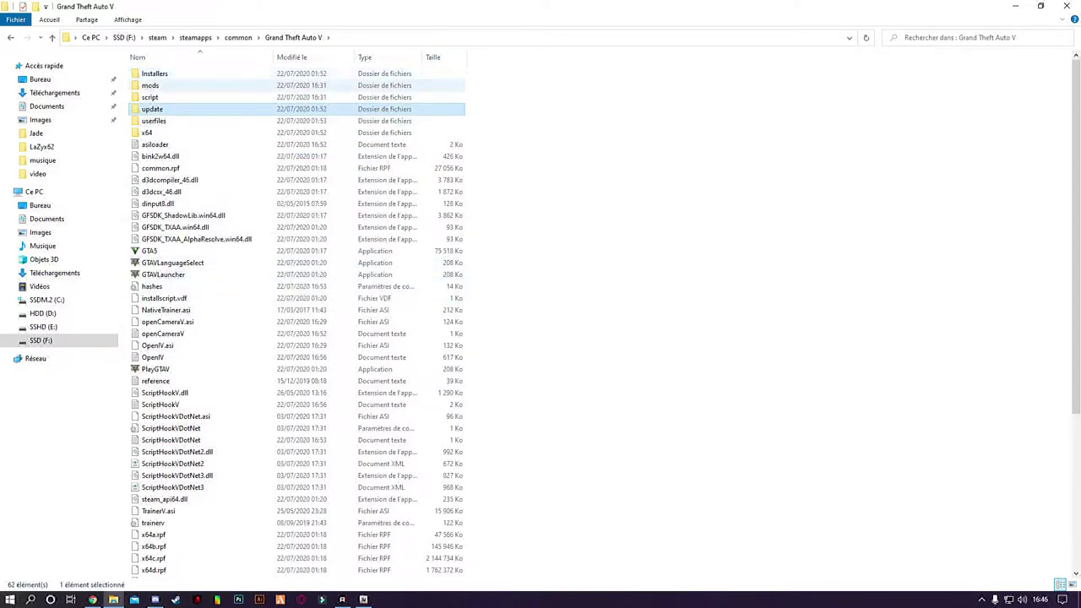
Step: Check the contents of the game's mods folder, return to the Grand Theft Auto V folder, and close File Explorer
{"action": "left_click_drag", "start_coordinate": [152, 109], "coordinate": [152, 86]}
{"action": "double_click", "coordinate": [151, 86]}
{"action": "left_click", "coordinate": [10, 38]}
{"action": "left_click_drag", "start_coordinate": [260, 8], "coordinate": [299, 45]}
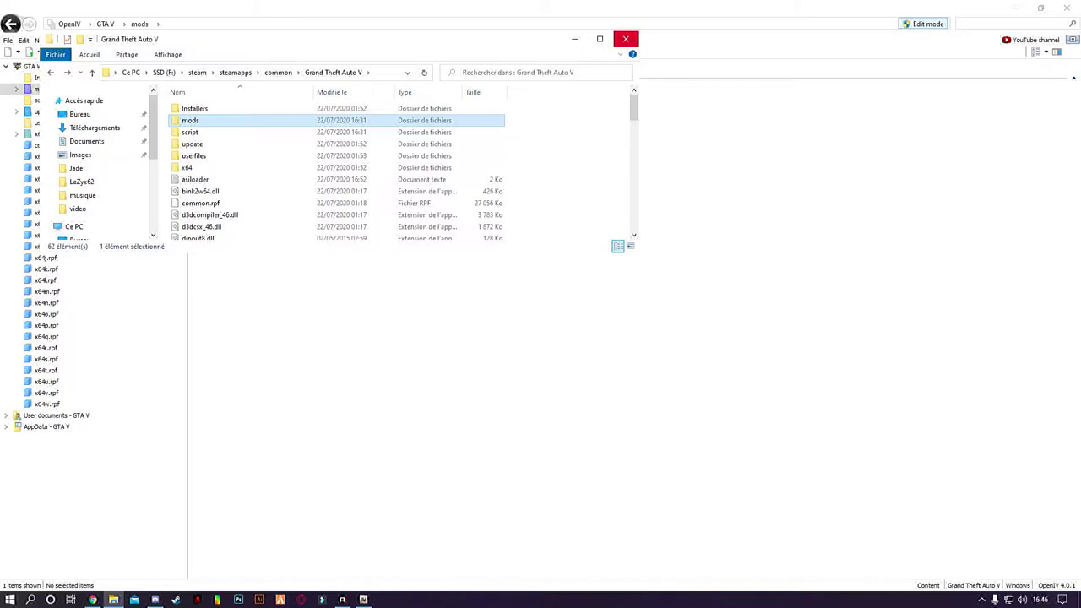
{"action": "left_click", "coordinate": [626, 39]}
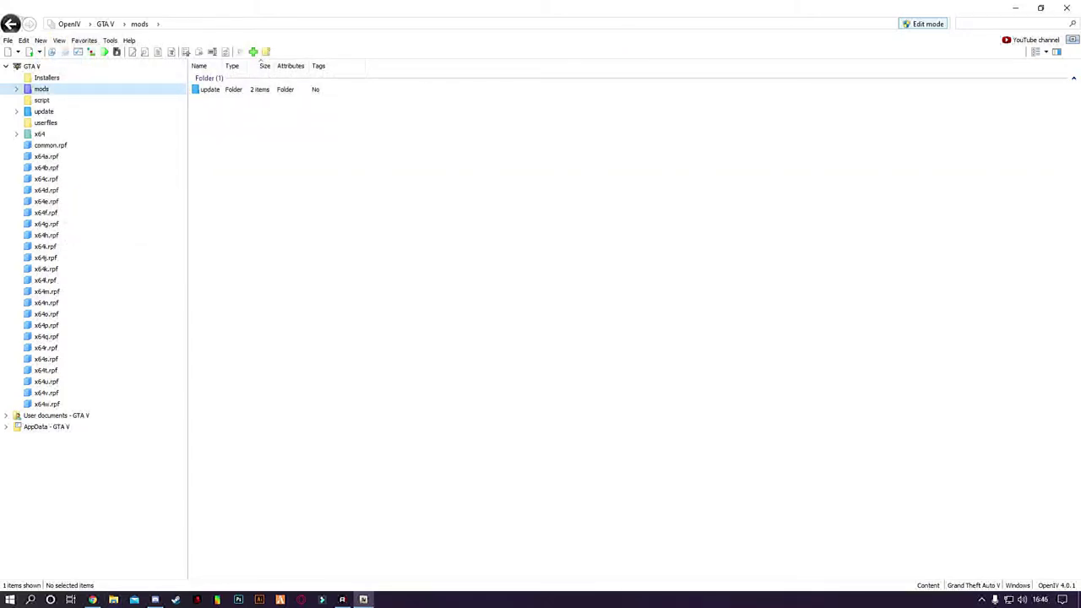
Step: Inspect the x64 folder and update.rpf in the mods update folder, and return to the GTA V root
{"action": "double_click", "coordinate": [209, 88]}
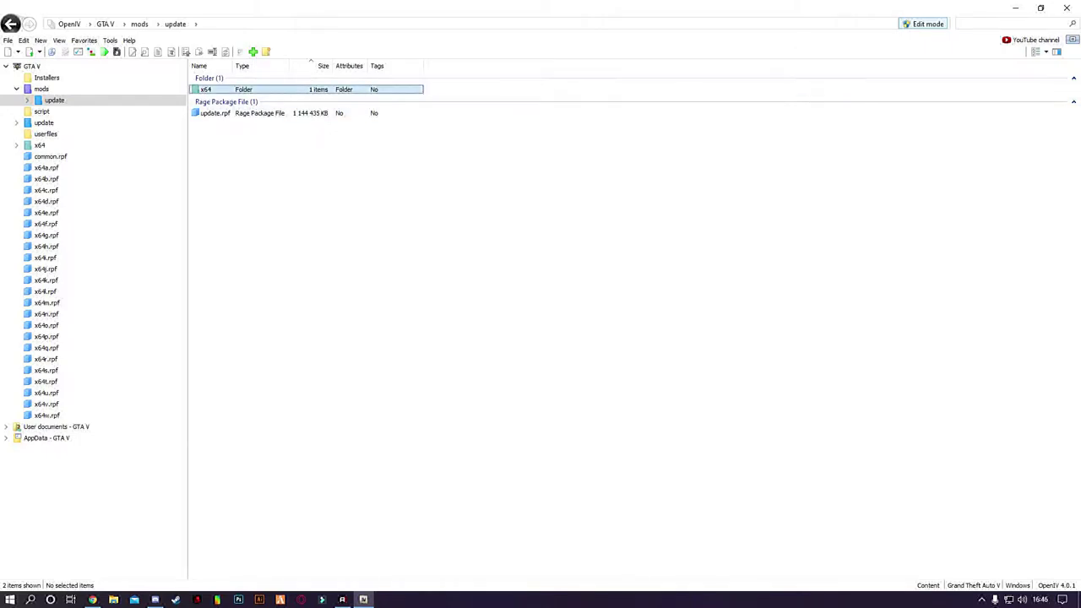
{"action": "double_click", "coordinate": [207, 89]}
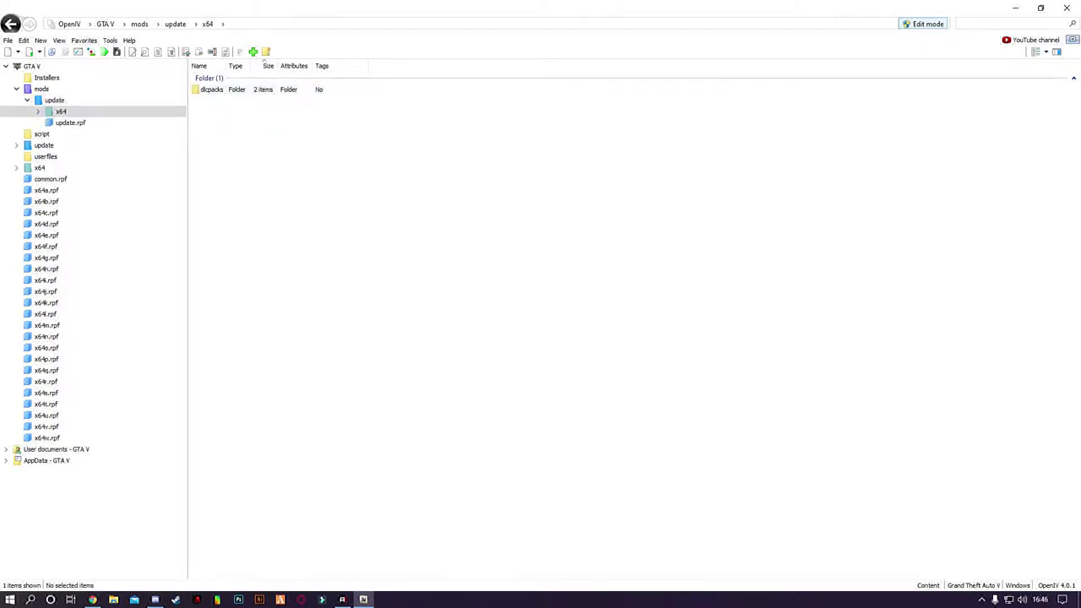
{"action": "key", "text": "BackSpace"}
{"action": "left_click", "coordinate": [216, 112]}
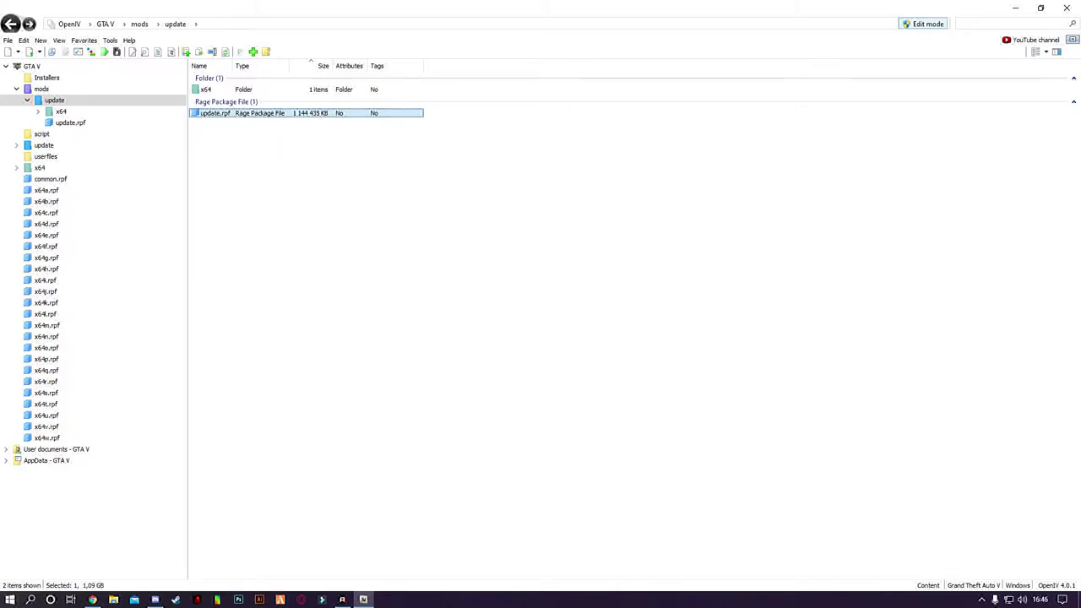
{"action": "key", "text": "BackSpace"}
{"action": "key", "text": "BackSpace"}
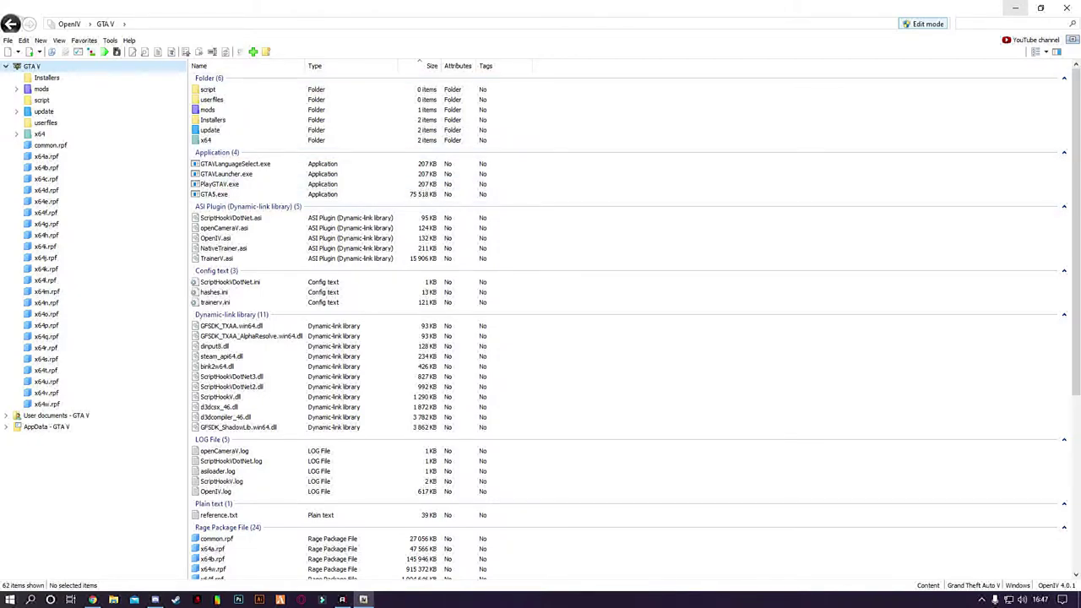
Step: Open the ScriptHookV archive from the desktop in WinRAR and consult the Script Hook V page in Chrome
{"action": "left_click", "coordinate": [1015, 7]}
{"action": "double_click", "coordinate": [458, 156]}
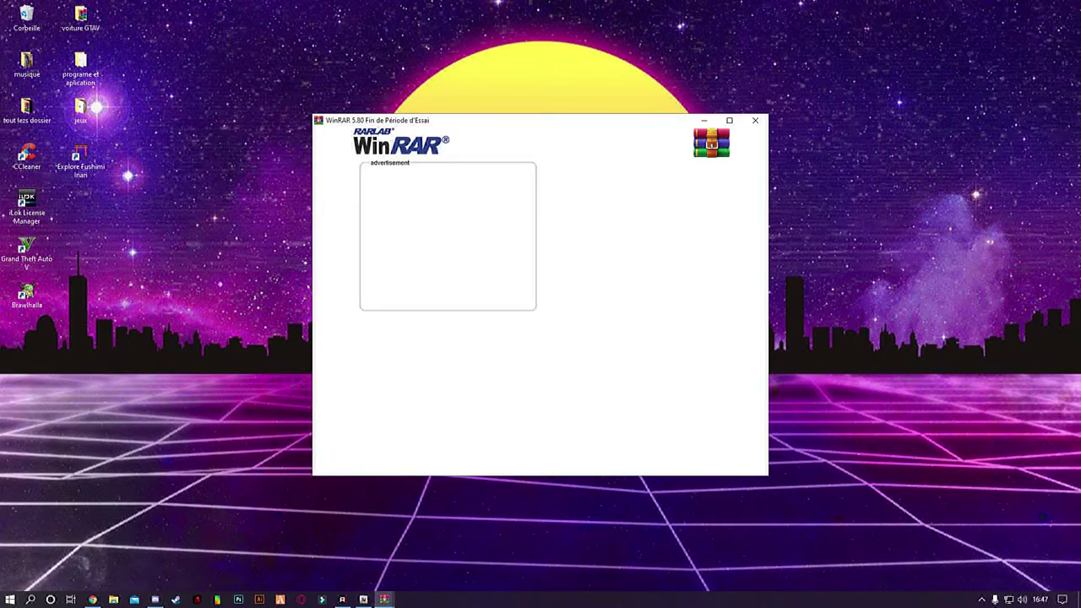
{"action": "left_click", "coordinate": [755, 120]}
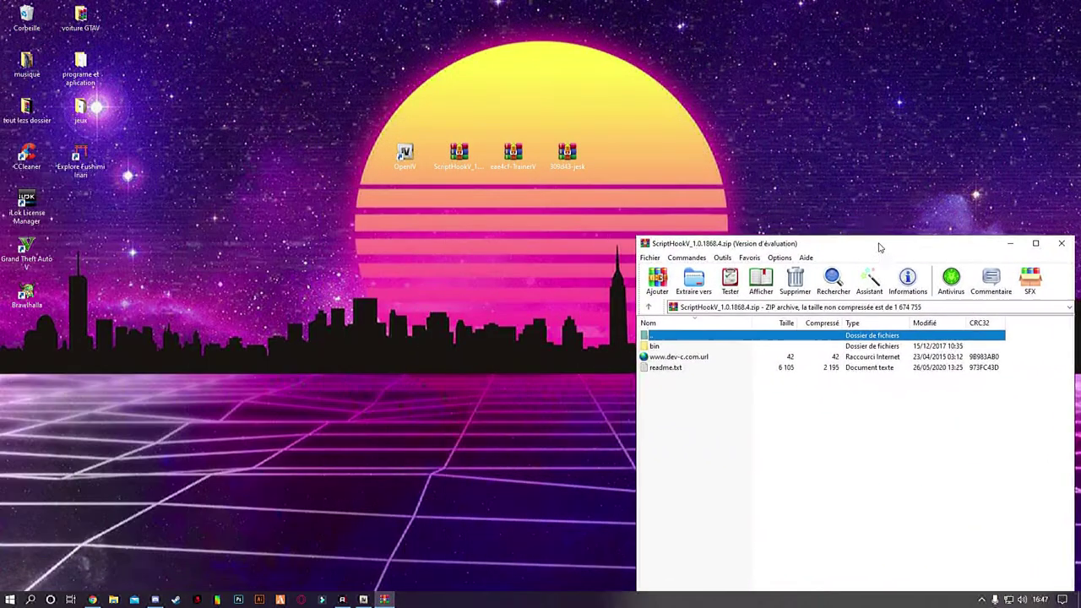
{"action": "left_click_drag", "start_coordinate": [878, 246], "coordinate": [851, 71]}
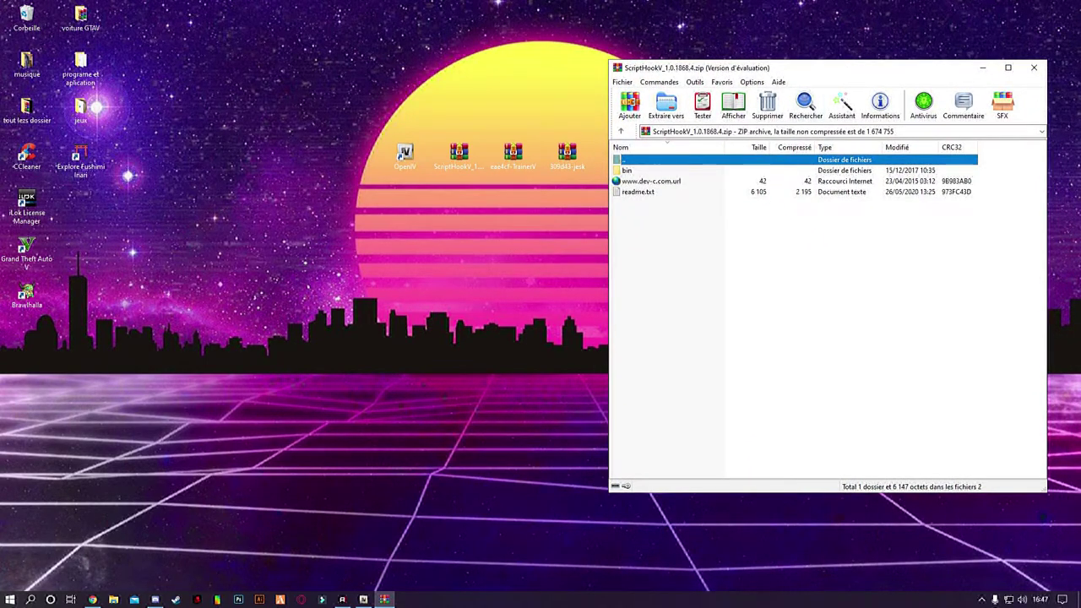
{"action": "left_click", "coordinate": [92, 599]}
{"action": "left_click", "coordinate": [203, 9]}
Step: Select ScriptHookV.dll, NativeTrainer.asi and dinput8.dll in the archive's bin folder, and place OpenIV and WinRAR side by side
{"action": "double_click", "coordinate": [627, 170]}
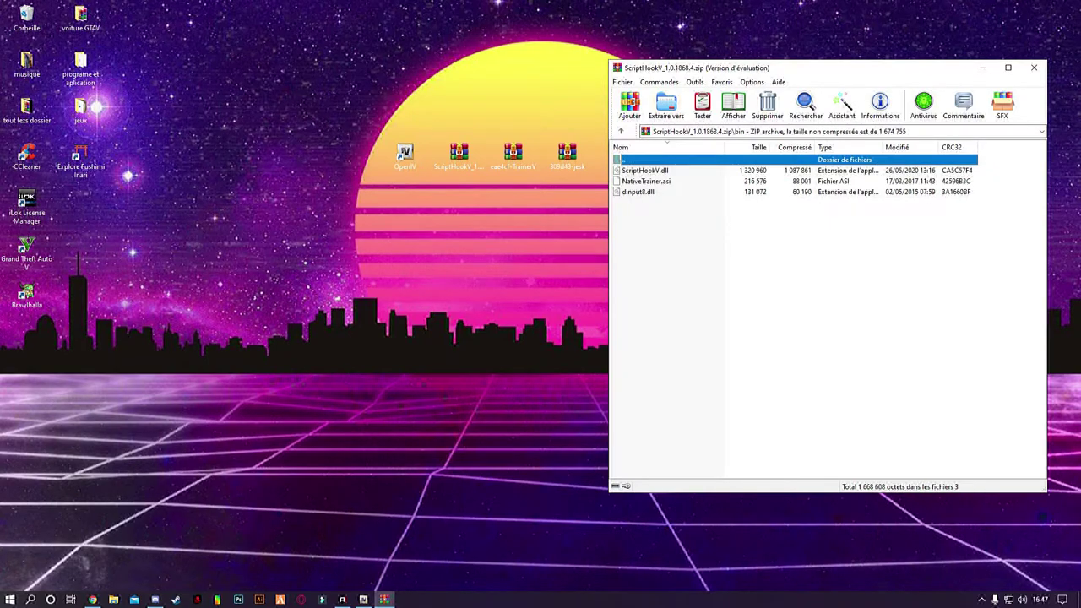
{"action": "left_click_drag", "start_coordinate": [643, 208], "coordinate": [641, 172]}
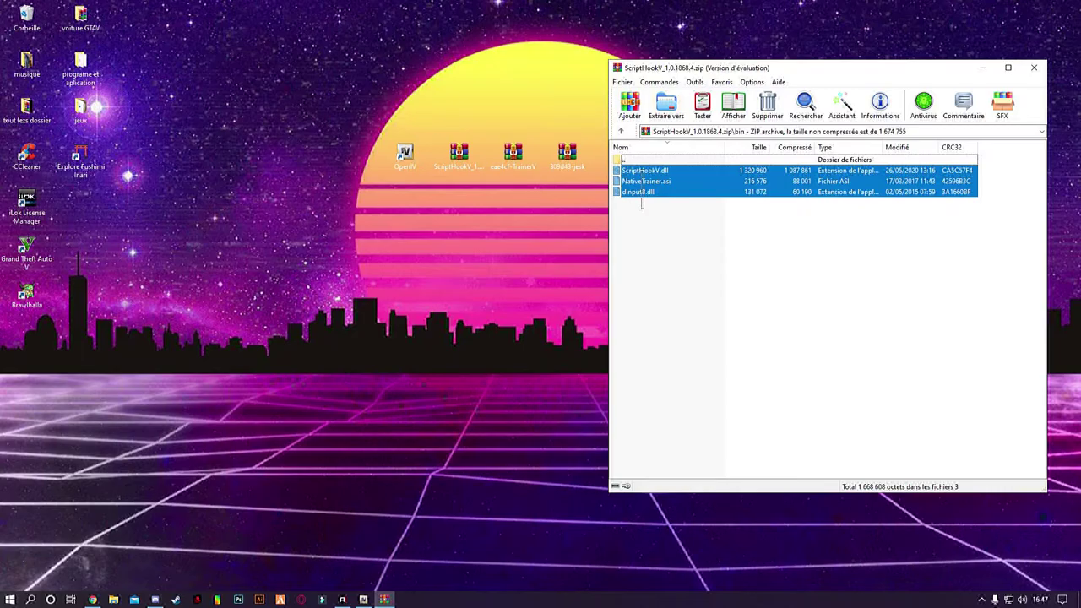
{"action": "left_click", "coordinate": [364, 599]}
{"action": "left_click_drag", "start_coordinate": [623, 8], "coordinate": [0, 78]}
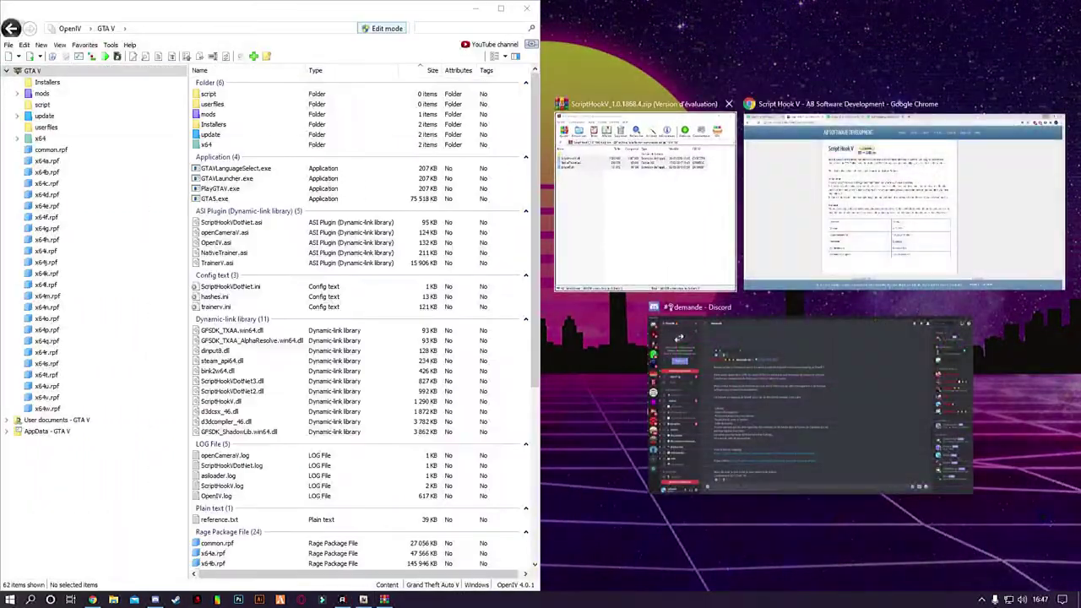
{"action": "left_click", "coordinate": [676, 132]}
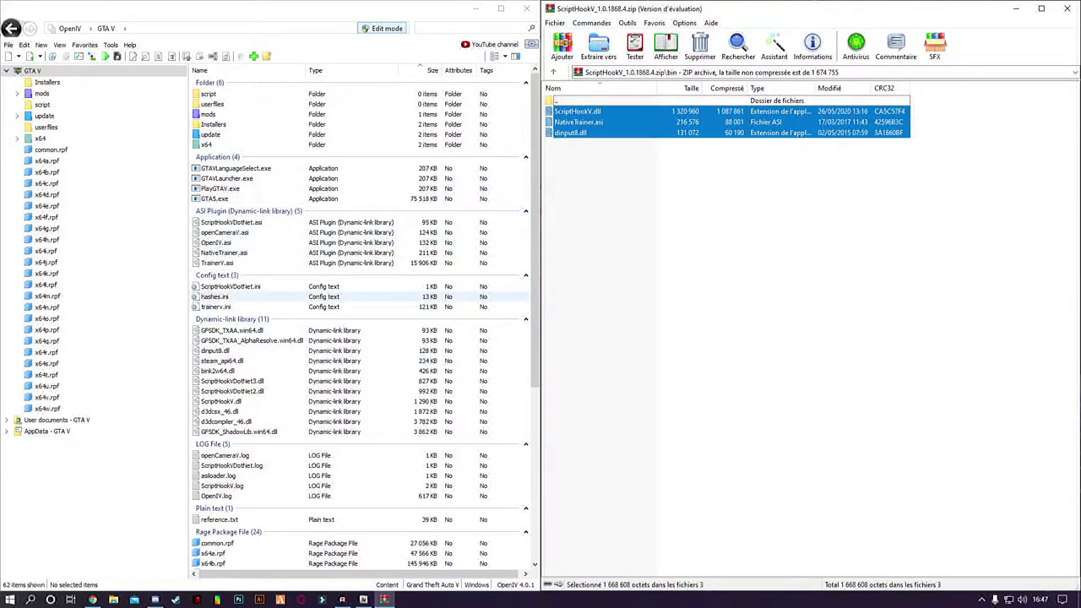
Step: Locate OpenIV.asi, ScriptHookV.dll and NativeTrainer.asi in the GTA V root folder, then close the archive and minimize OpenIV
{"action": "left_click", "coordinate": [248, 210]}
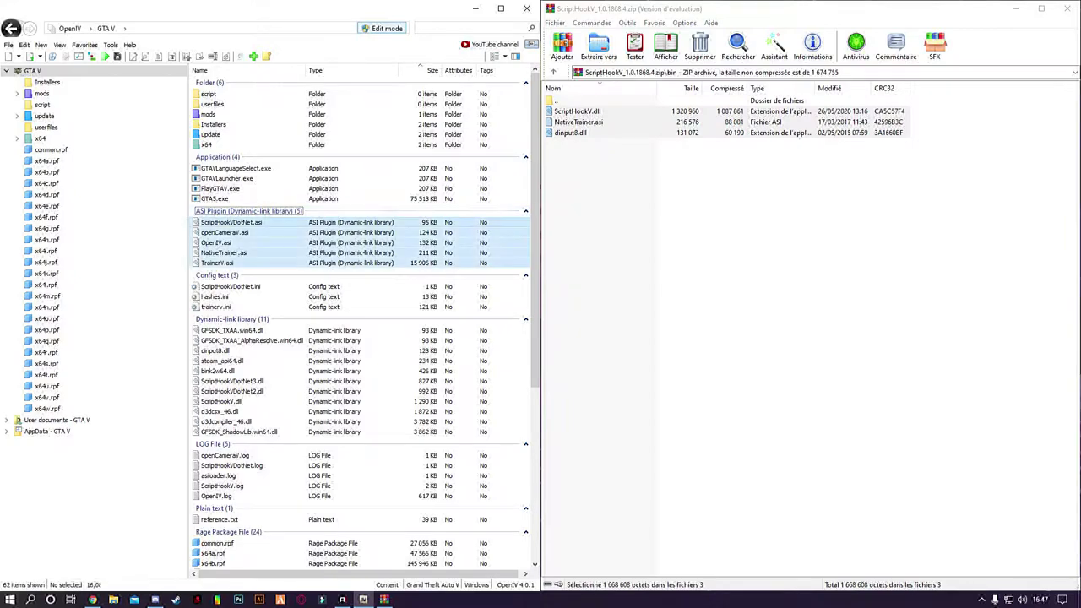
{"action": "left_click", "coordinate": [217, 242]}
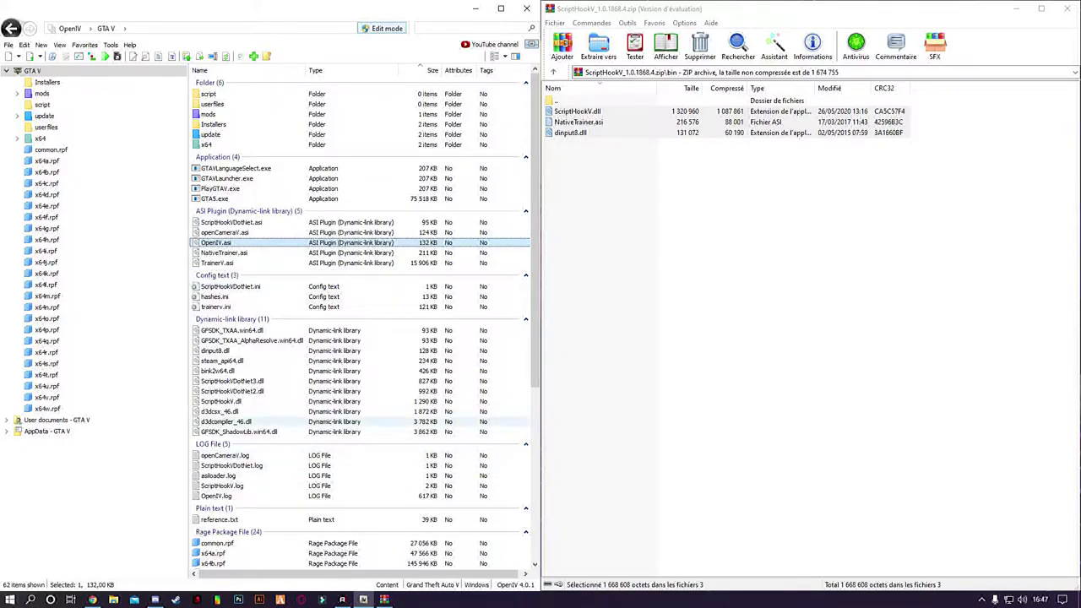
{"action": "left_click", "coordinate": [222, 401]}
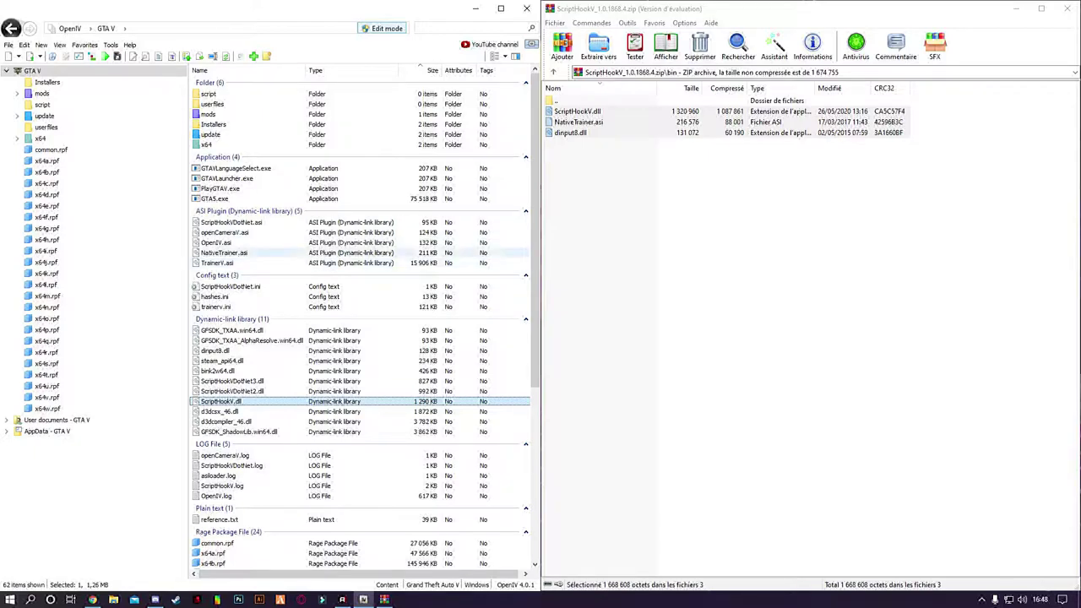
{"action": "left_click", "coordinate": [224, 253]}
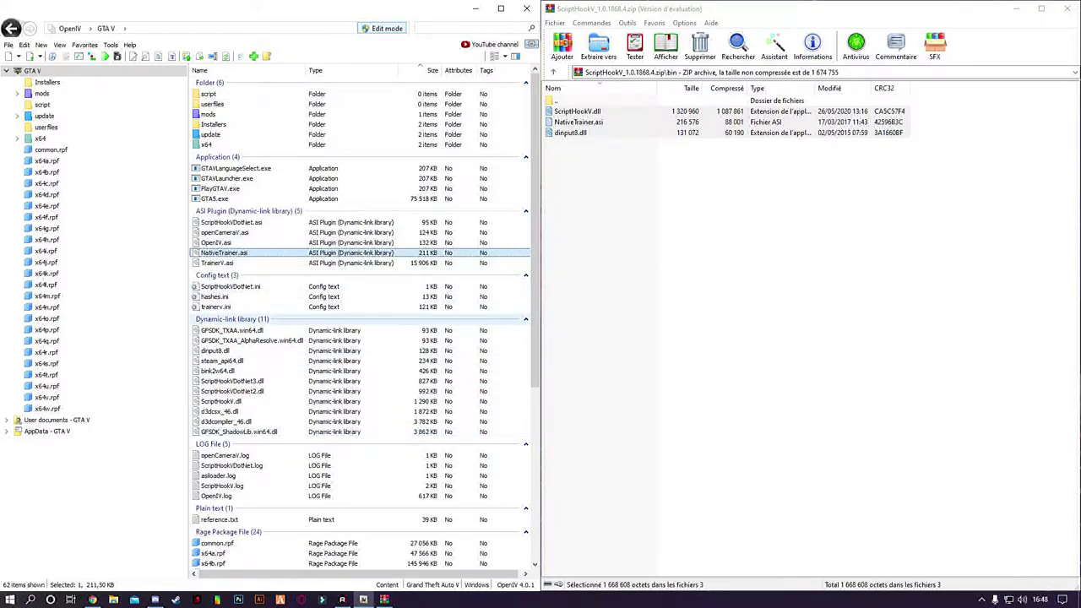
{"action": "left_click_drag", "start_coordinate": [748, 8], "coordinate": [673, 66]}
{"action": "left_click", "coordinate": [879, 64]}
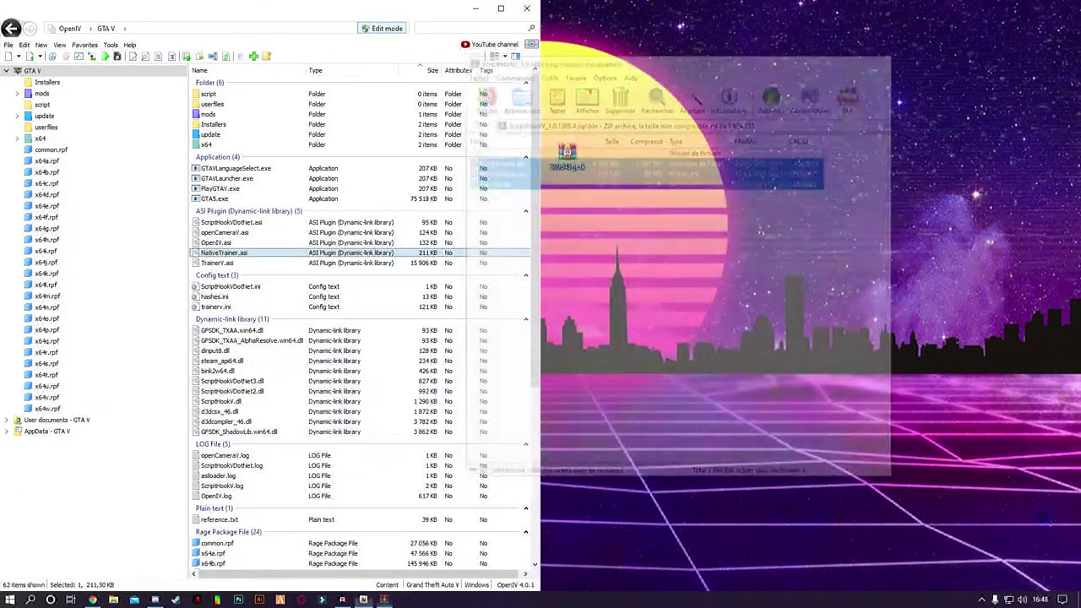
{"action": "left_click", "coordinate": [476, 9]}
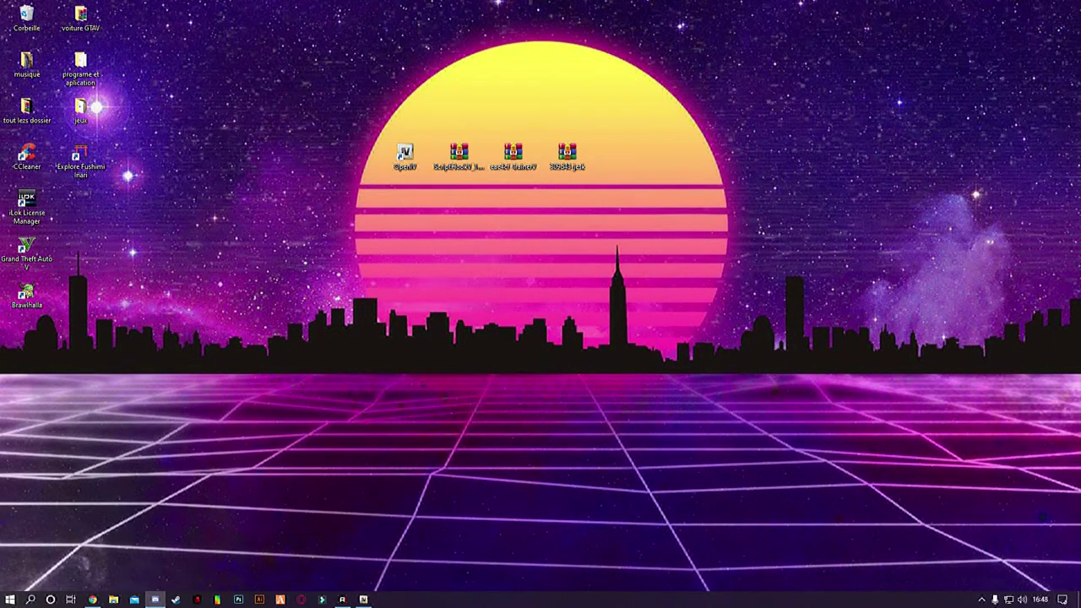
Step: Review the Simple Trainer for GTA V download page in Chrome, then minimize the browser
{"action": "left_click", "coordinate": [92, 599]}
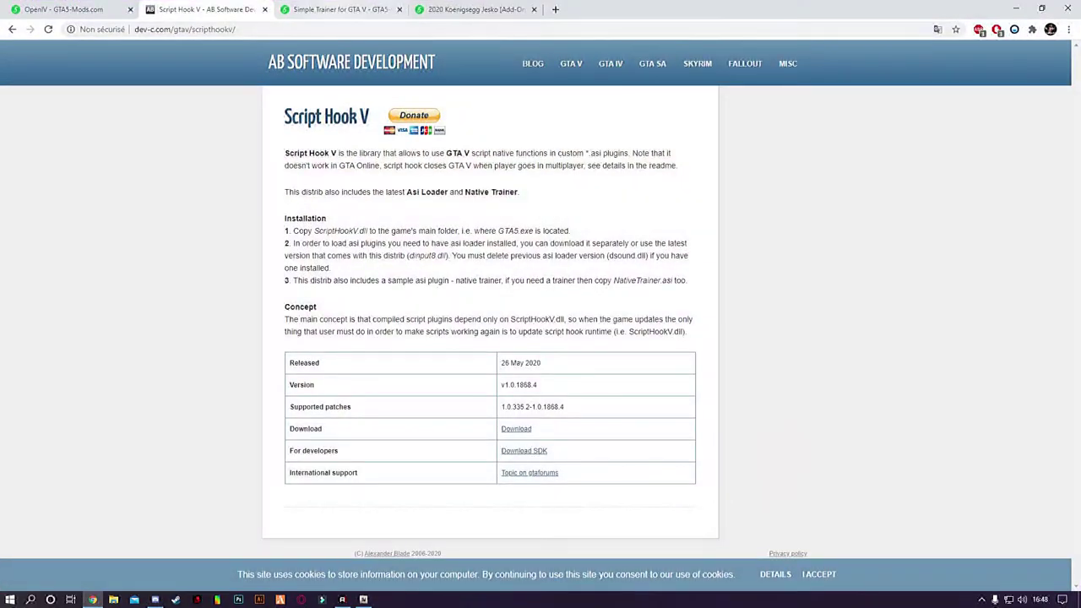
{"action": "left_click", "coordinate": [338, 9]}
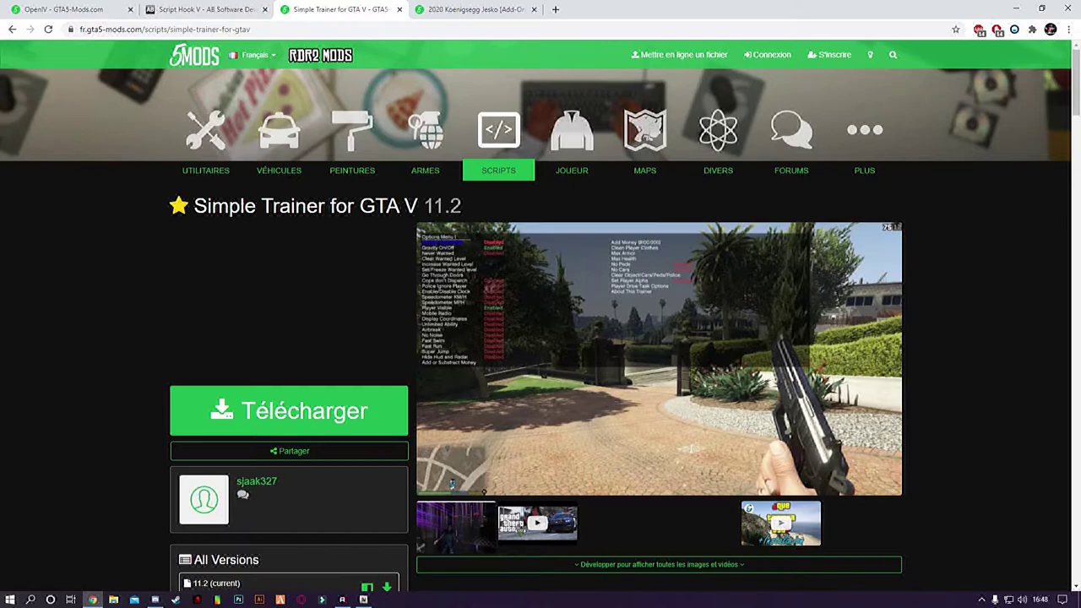
{"action": "scroll", "coordinate": [541, 316], "scroll_direction": "down", "scroll_amount": 2}
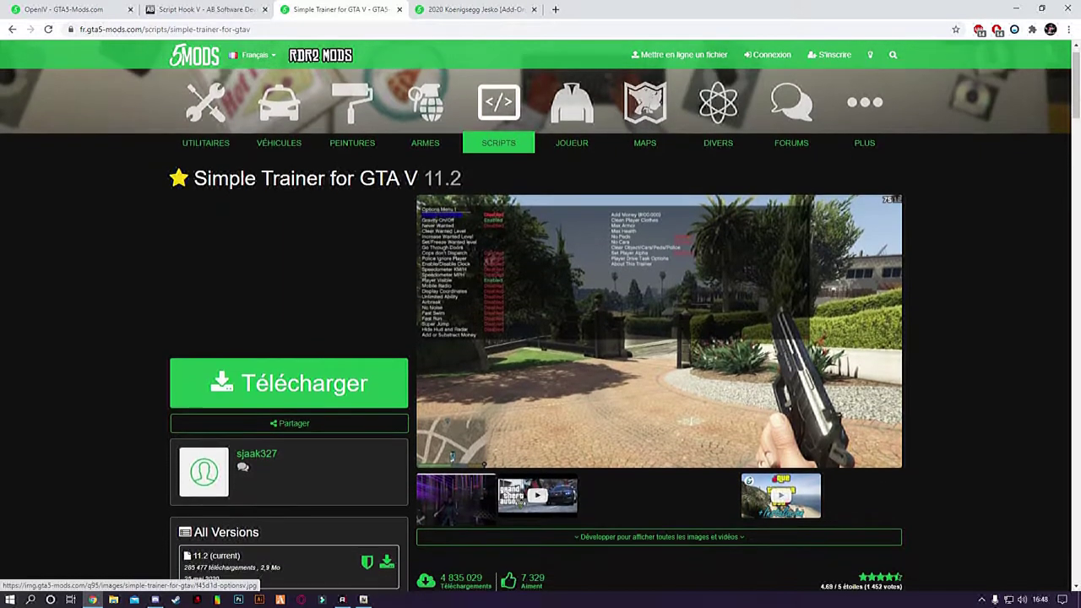
{"action": "scroll", "coordinate": [541, 316], "scroll_direction": "up", "scroll_amount": 2}
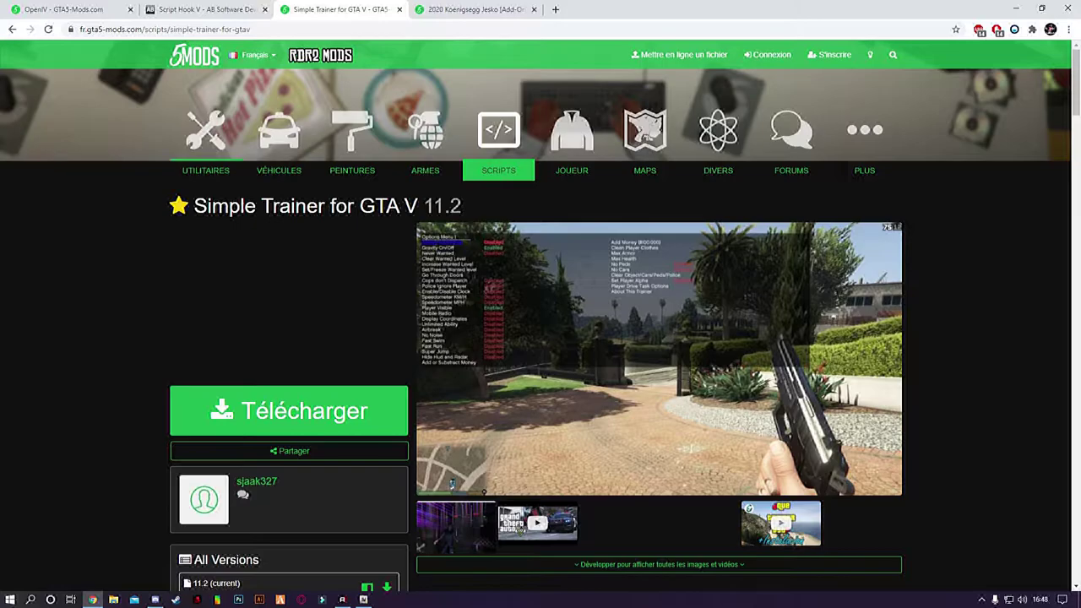
{"action": "left_click", "coordinate": [1016, 8]}
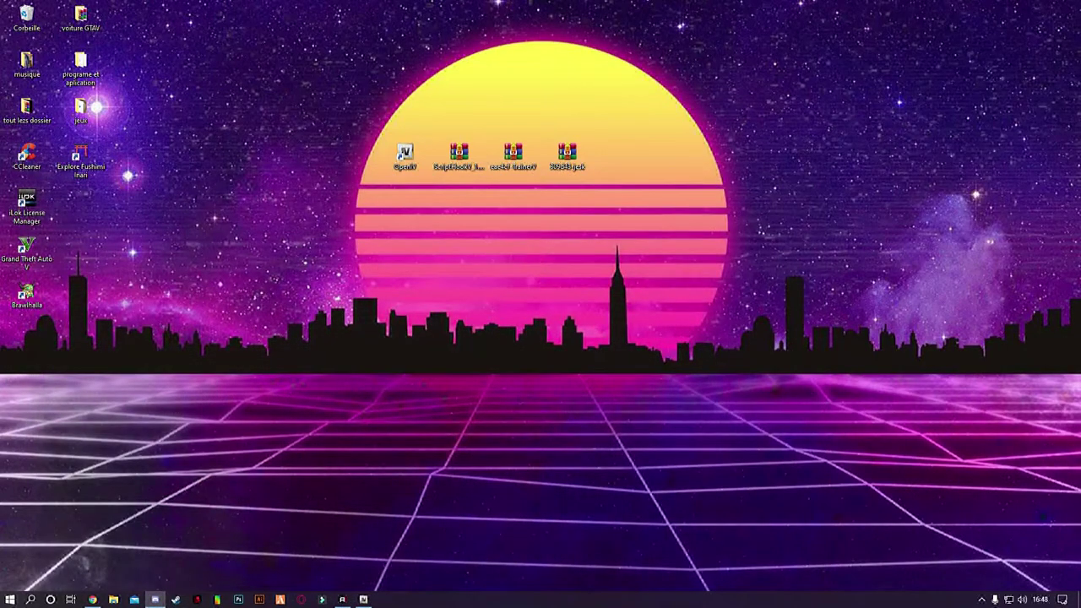
Step: Open the eae4cf-TrainerV archive from the desktop in WinRAR and move its window clear of the desktop shortcuts
{"action": "double_click", "coordinate": [513, 153]}
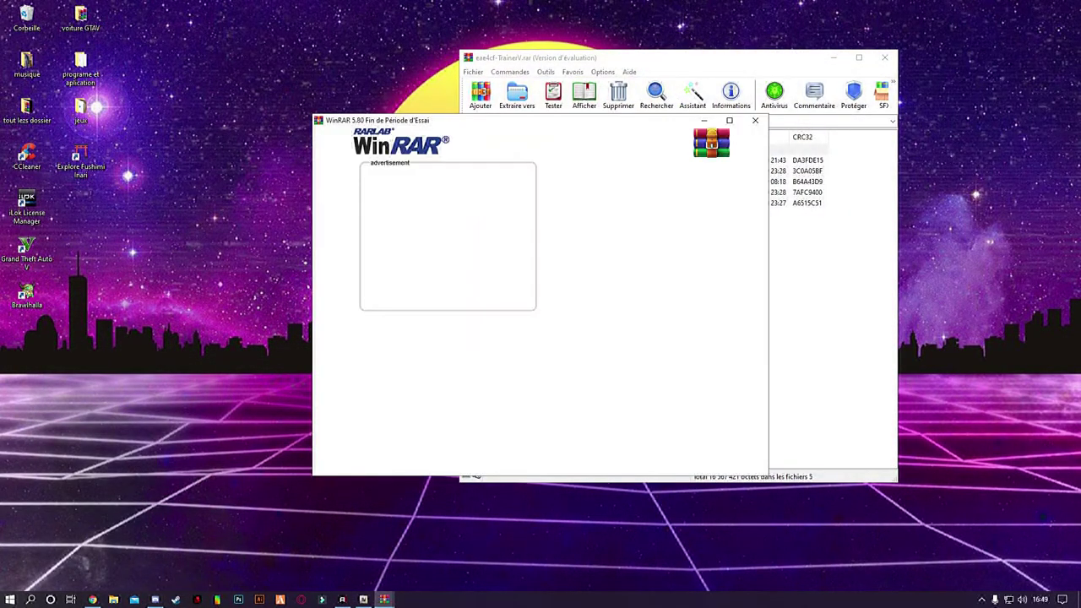
{"action": "left_click", "coordinate": [754, 120]}
{"action": "left_click_drag", "start_coordinate": [718, 57], "coordinate": [942, 67]}
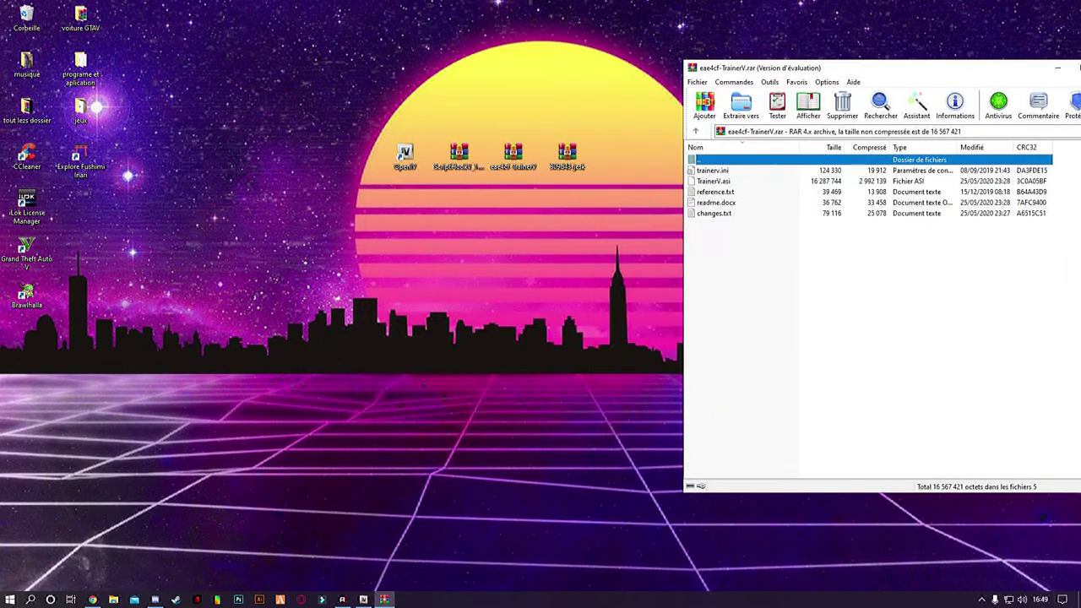
{"action": "mouse_move", "coordinate": [716, 250]}
{"action": "left_mouse_down"}
{"action": "mouse_move", "coordinate": [726, 191]}
{"action": "mouse_move", "coordinate": [728, 247]}
{"action": "left_mouse_up"}
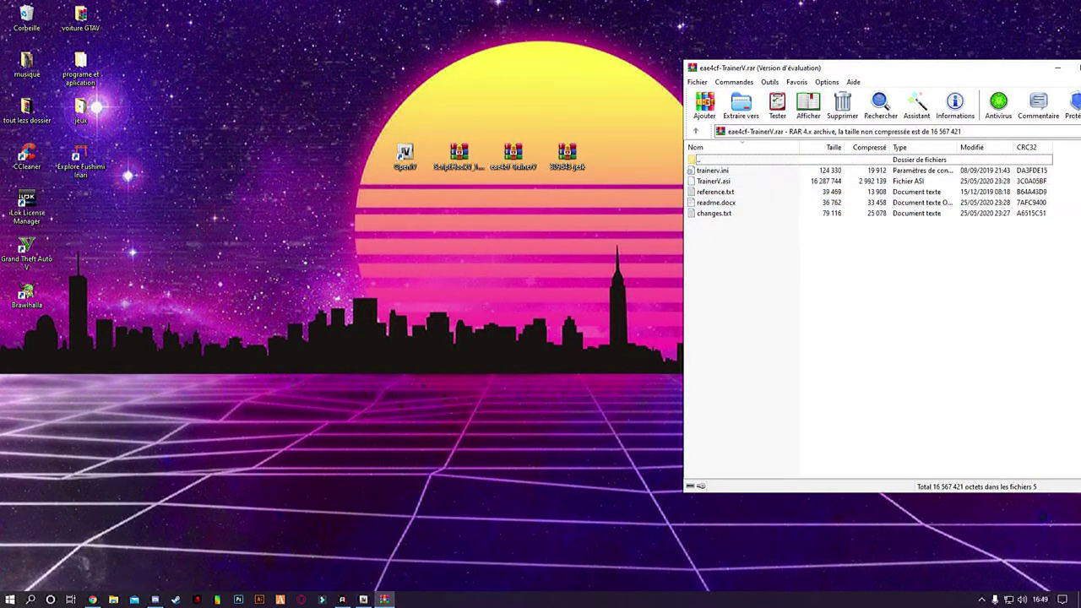
Step: Select all files in the TrainerV archive and bring up OpenIV beside it at the GTA V root folder
{"action": "left_click", "coordinate": [713, 170]}
{"action": "left_click", "coordinate": [714, 181]}
{"action": "left_click_drag", "start_coordinate": [721, 247], "coordinate": [719, 202]}
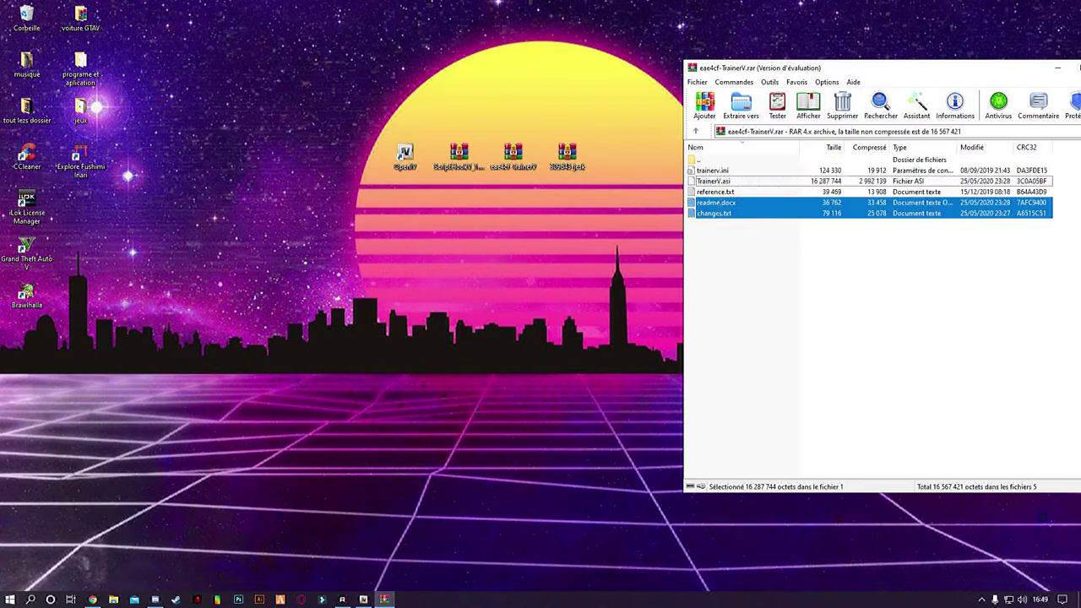
{"action": "key", "text": "ctrl+a"}
{"action": "left_click", "coordinate": [363, 600]}
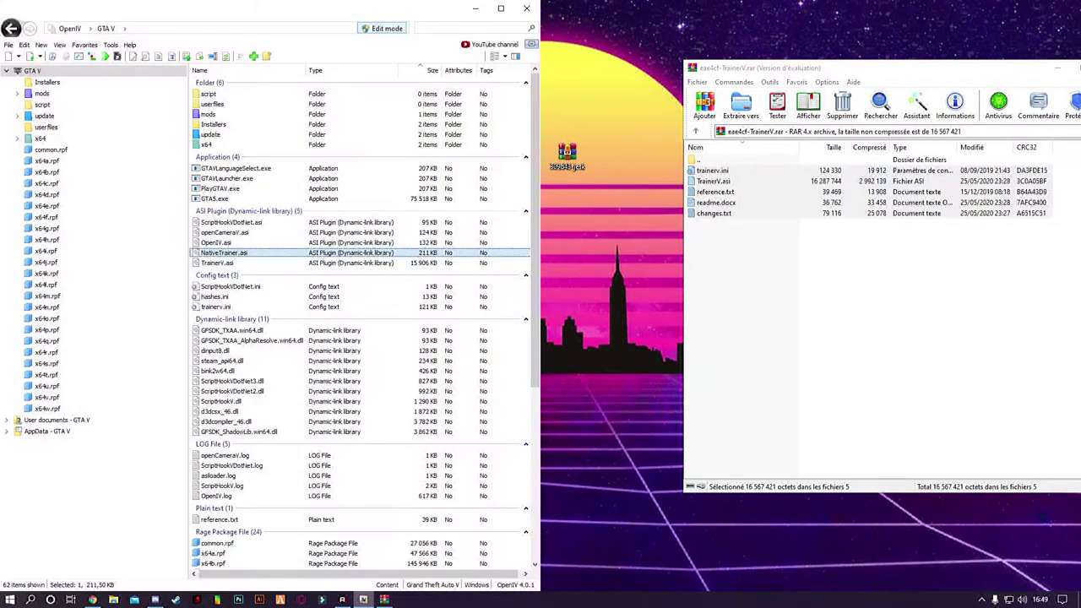
Step: Locate TrainerV.asi and trainerv.ini in the GTA V root folder, then close the TrainerV archive and minimize OpenIV
{"action": "left_click", "coordinate": [745, 267]}
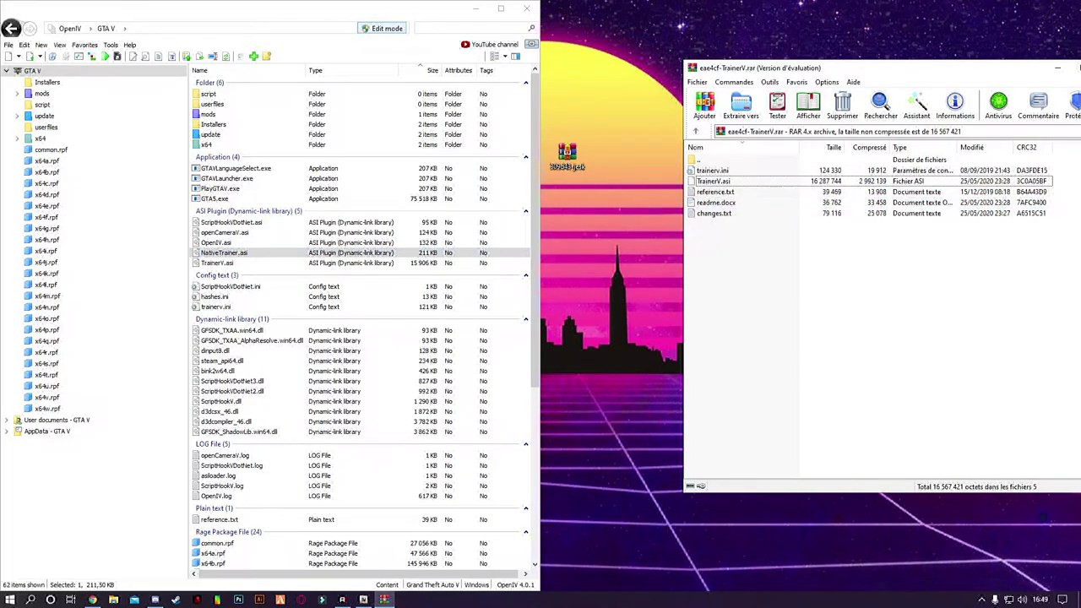
{"action": "left_click_drag", "start_coordinate": [722, 276], "coordinate": [727, 169]}
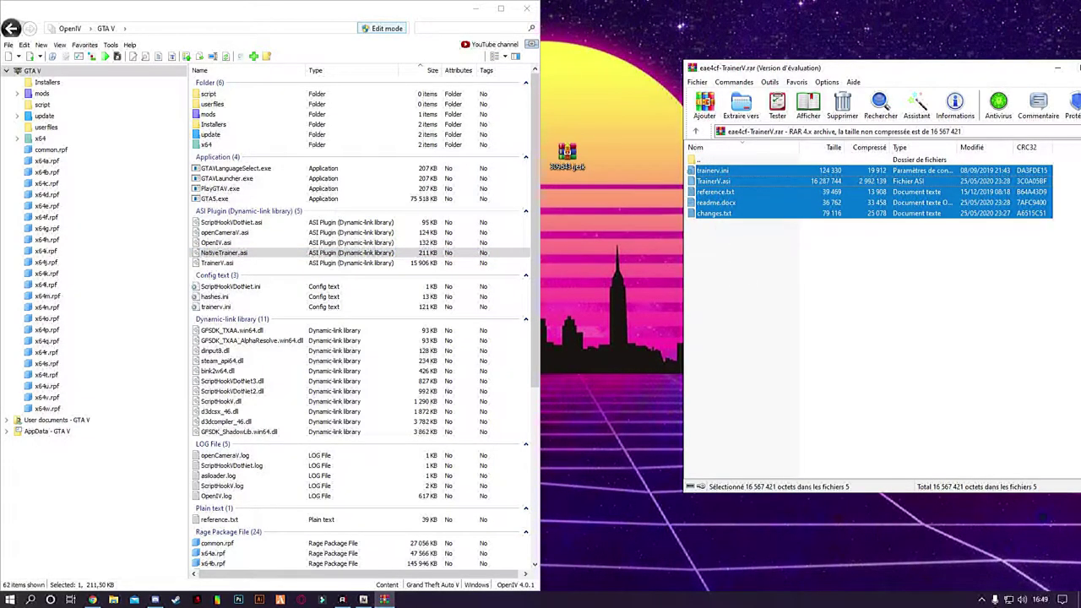
{"action": "left_click", "coordinate": [744, 270]}
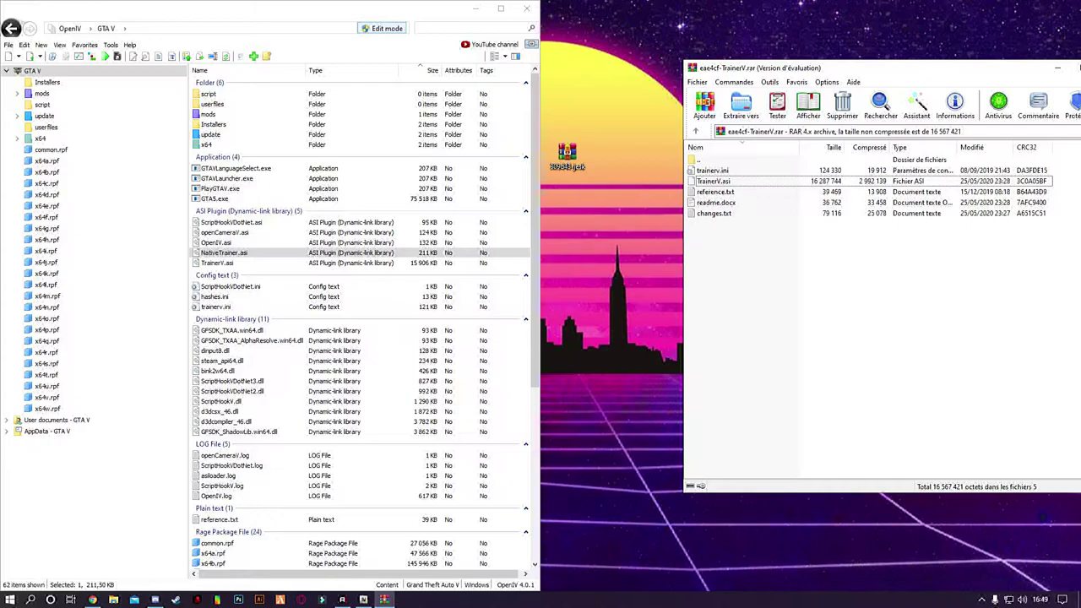
{"action": "left_click_drag", "start_coordinate": [806, 69], "coordinate": [642, 81]}
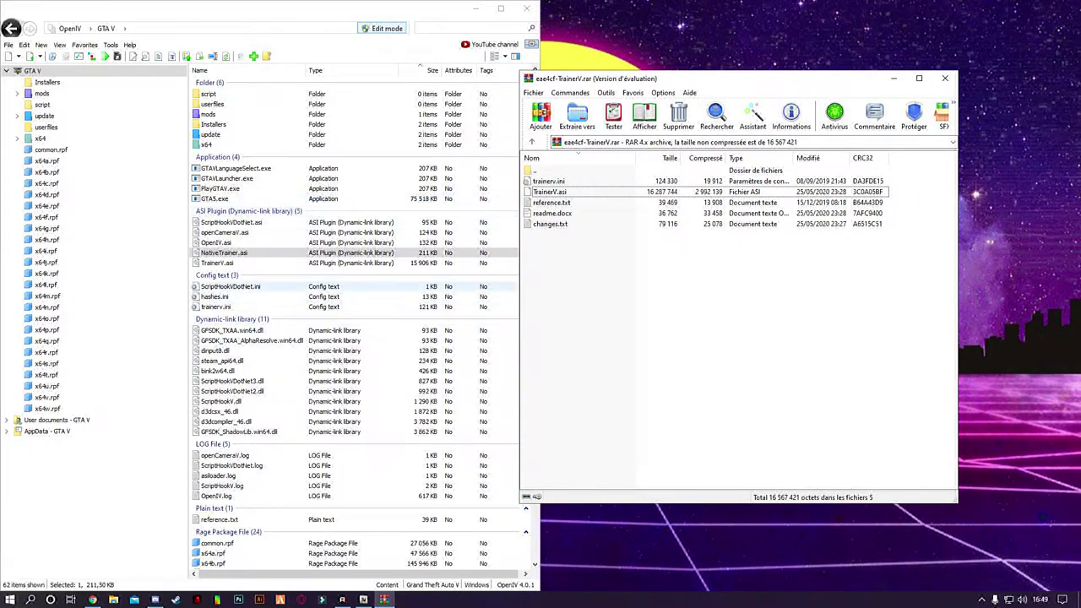
{"action": "left_click", "coordinate": [217, 263]}
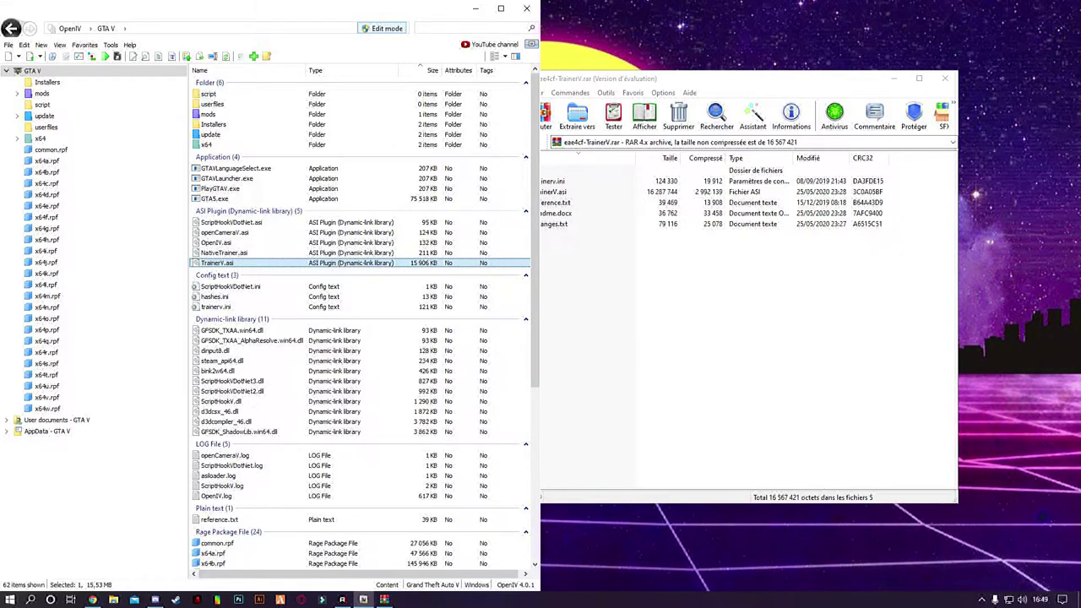
{"action": "left_click", "coordinate": [379, 307]}
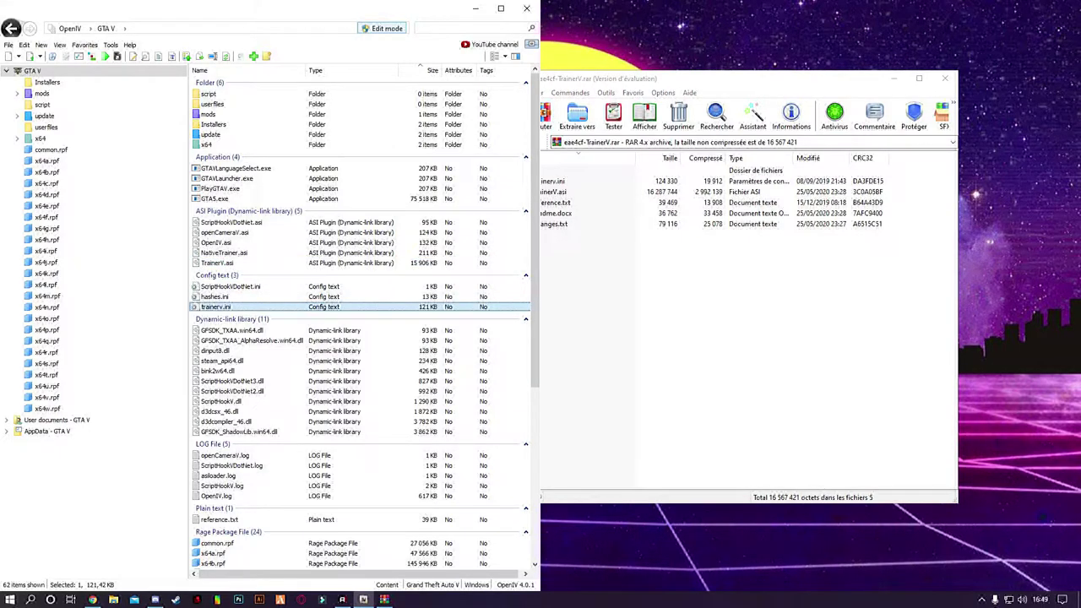
{"action": "left_click", "coordinate": [944, 78]}
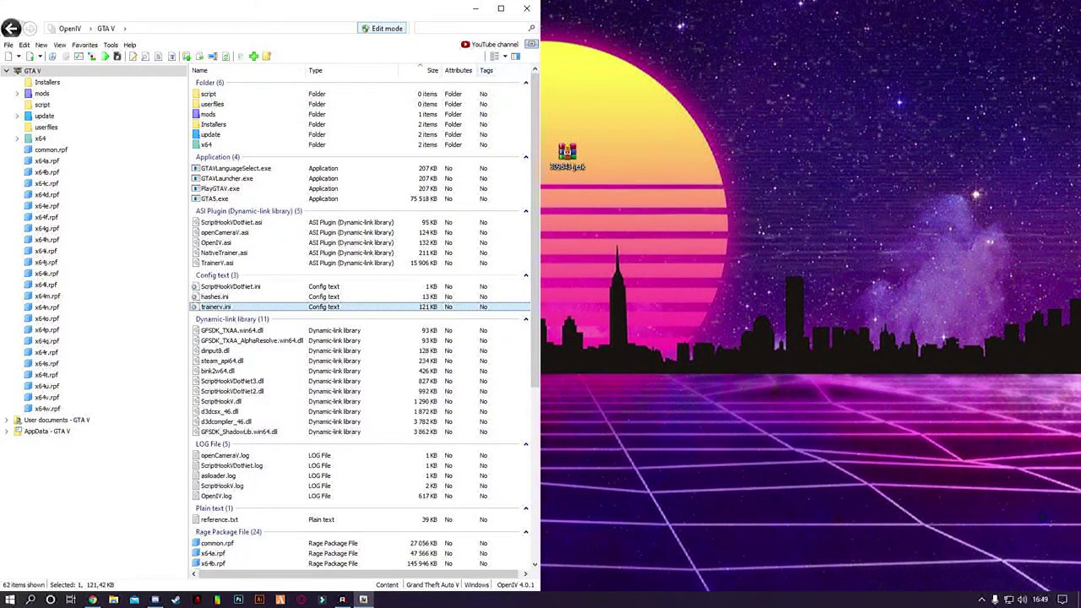
{"action": "left_click", "coordinate": [476, 9]}
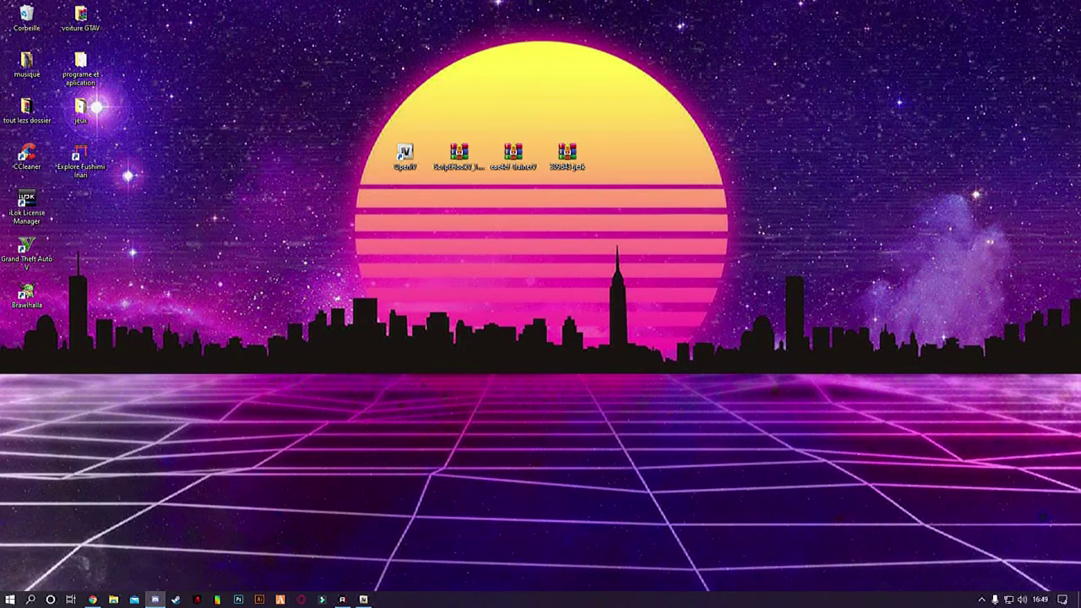
Step: Review the 2020 Koenigsegg Jesko page in Chrome, highlighting Add-On in its title, then minimize the browser
{"action": "left_click", "coordinate": [93, 600]}
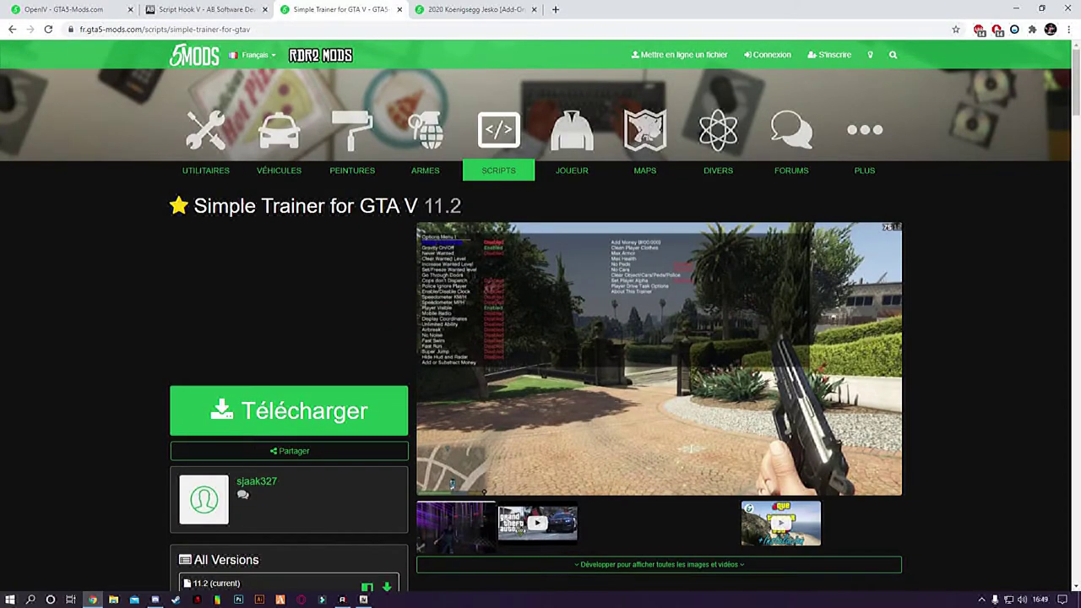
{"action": "key", "text": "ctrl+Tab"}
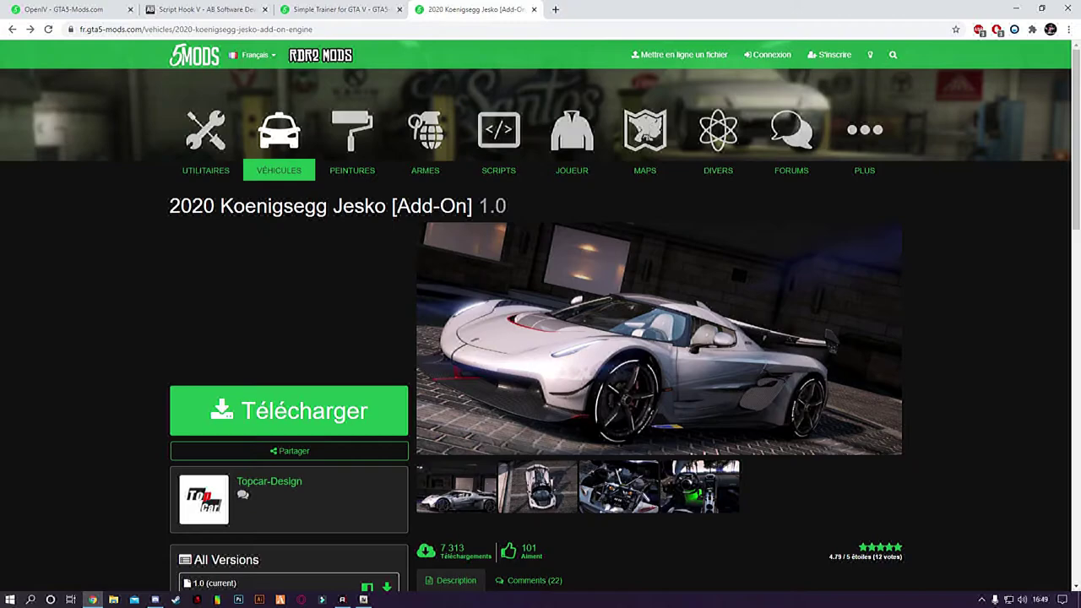
{"action": "left_click_drag", "start_coordinate": [396, 206], "coordinate": [468, 206]}
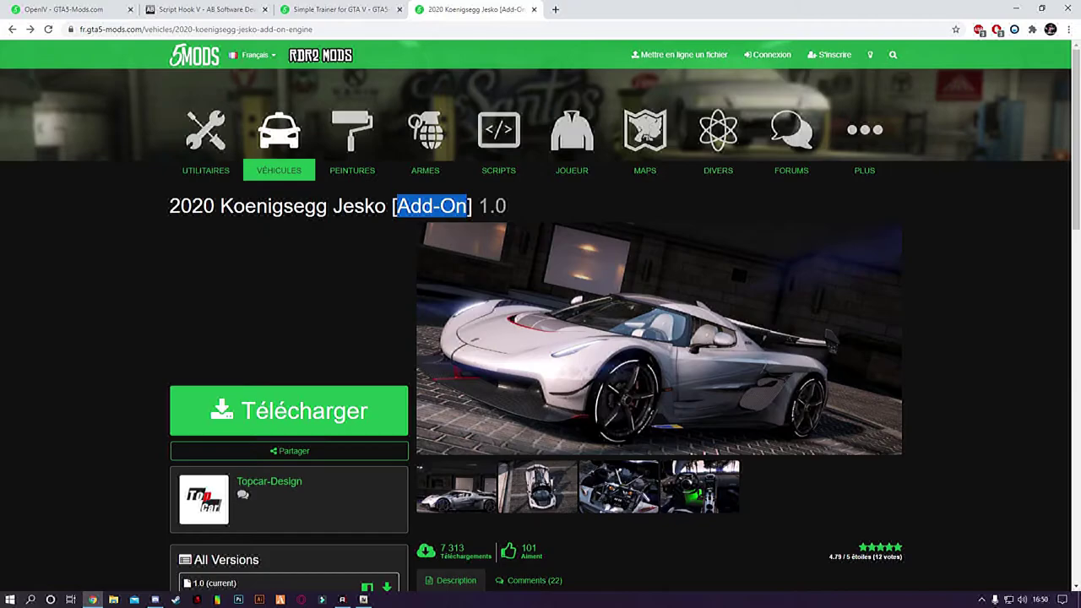
{"action": "left_click", "coordinate": [1018, 8]}
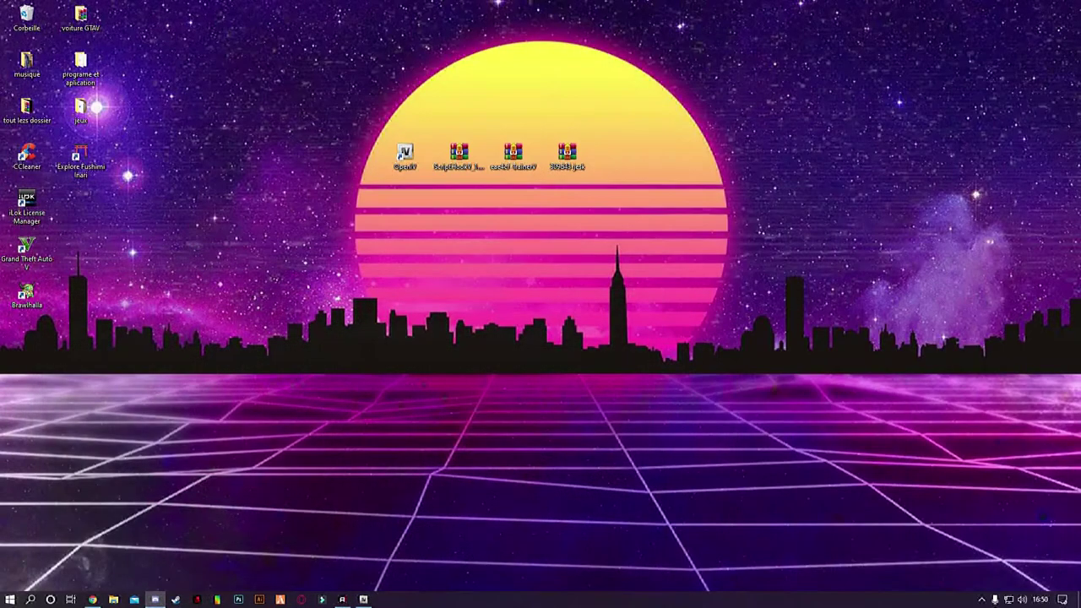
Step: Open the 309d43-jesk archive from the desktop in WinRAR and preview its psc (3).jpg image
{"action": "double_click", "coordinate": [567, 155]}
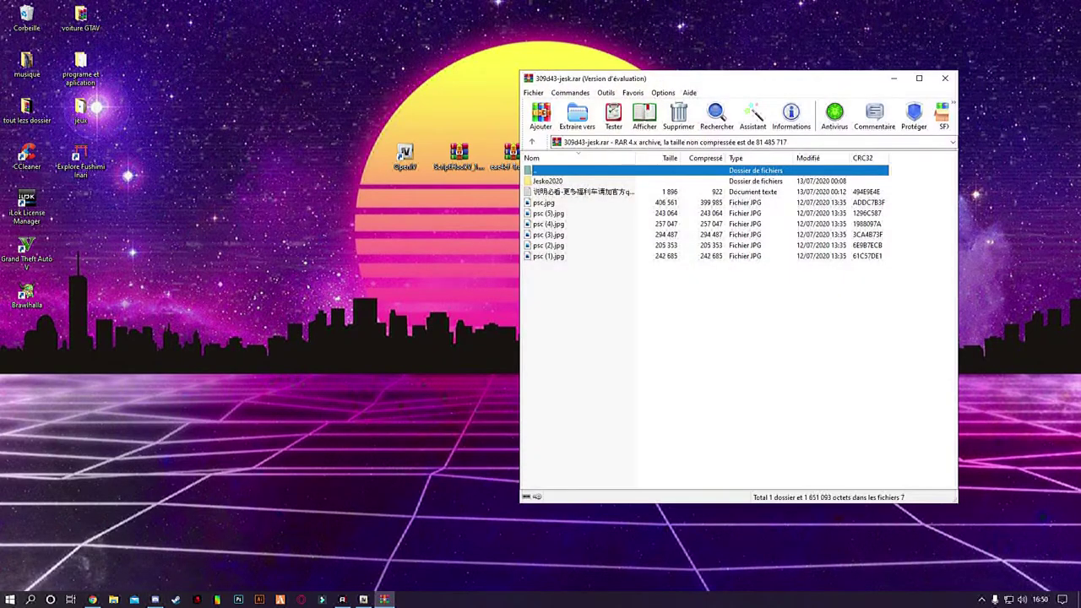
{"action": "left_click", "coordinate": [825, 248]}
{"action": "double_click", "coordinate": [549, 234]}
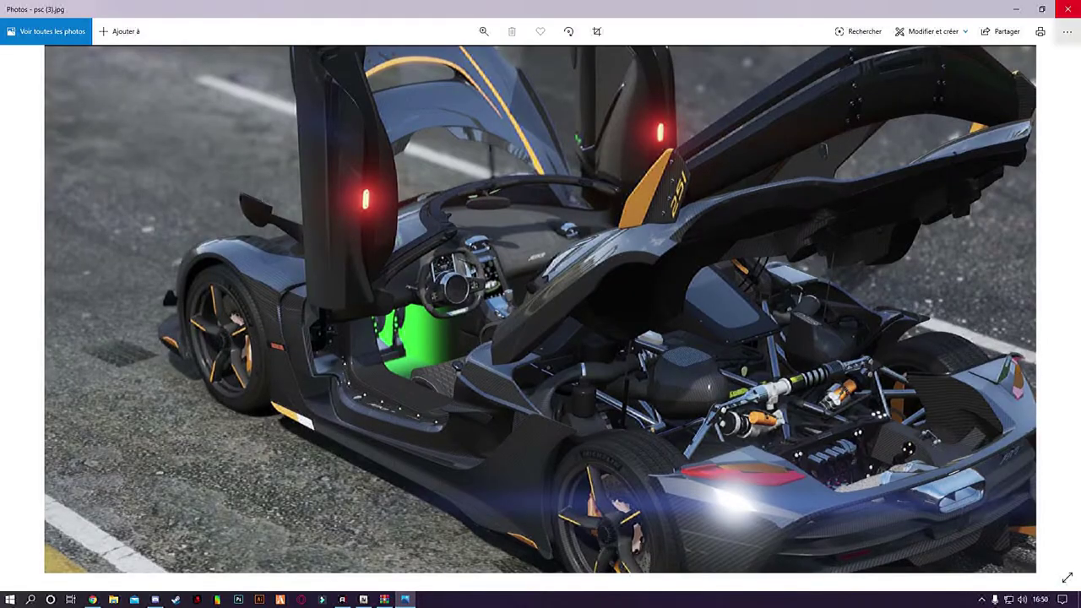
{"action": "left_click", "coordinate": [1067, 8]}
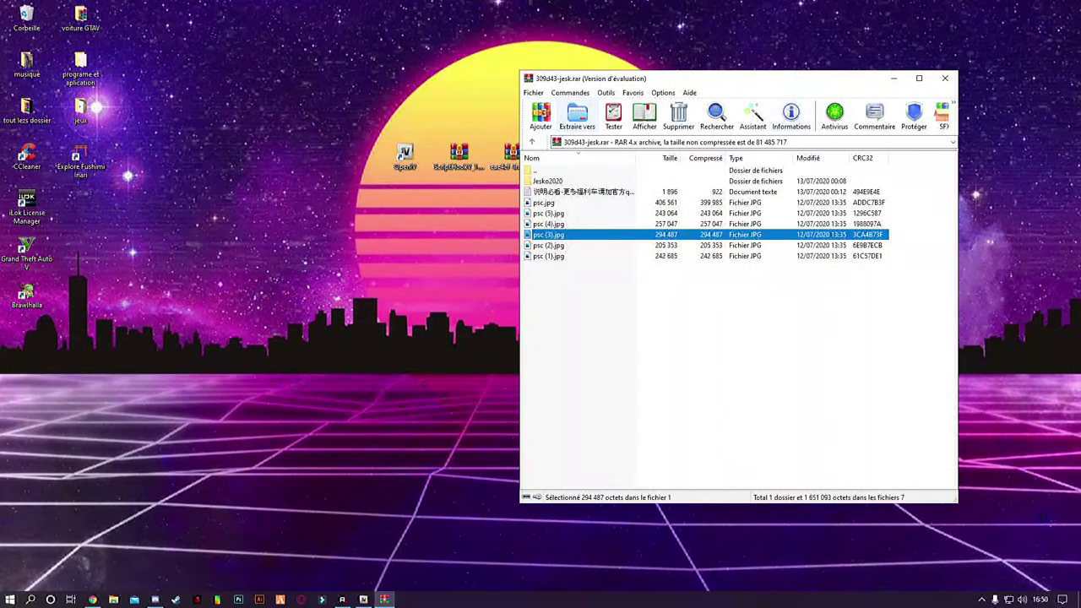
Step: Bring up OpenIV beside the jesk archive and inspect the dlc.rpf file inside the archive's Jesko2020 folder
{"action": "left_click_drag", "start_coordinate": [592, 78], "coordinate": [691, 72]}
{"action": "left_click", "coordinate": [363, 599]}
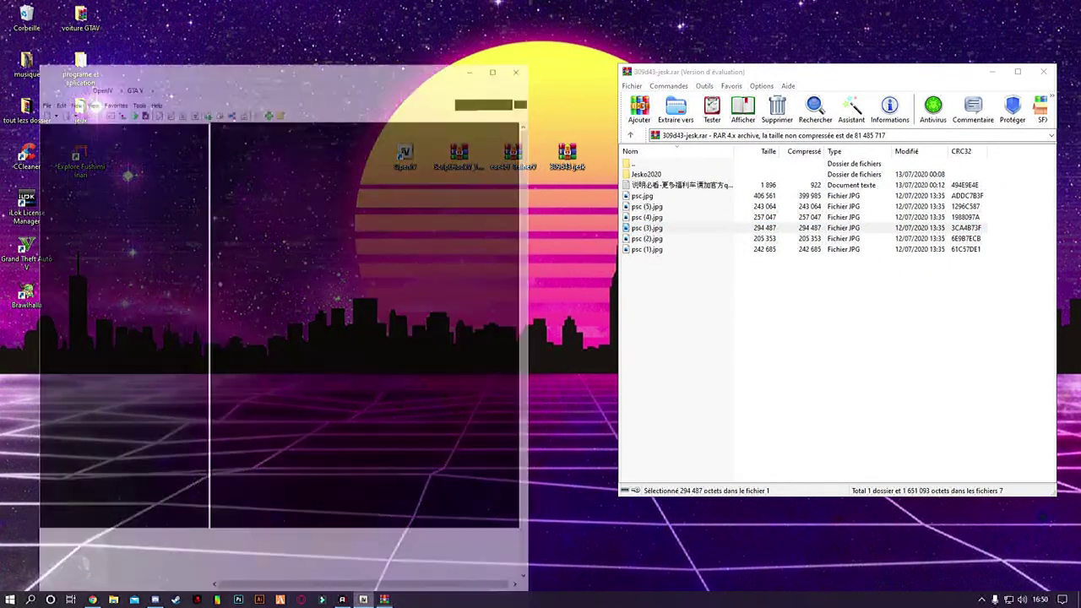
{"action": "double_click", "coordinate": [646, 174]}
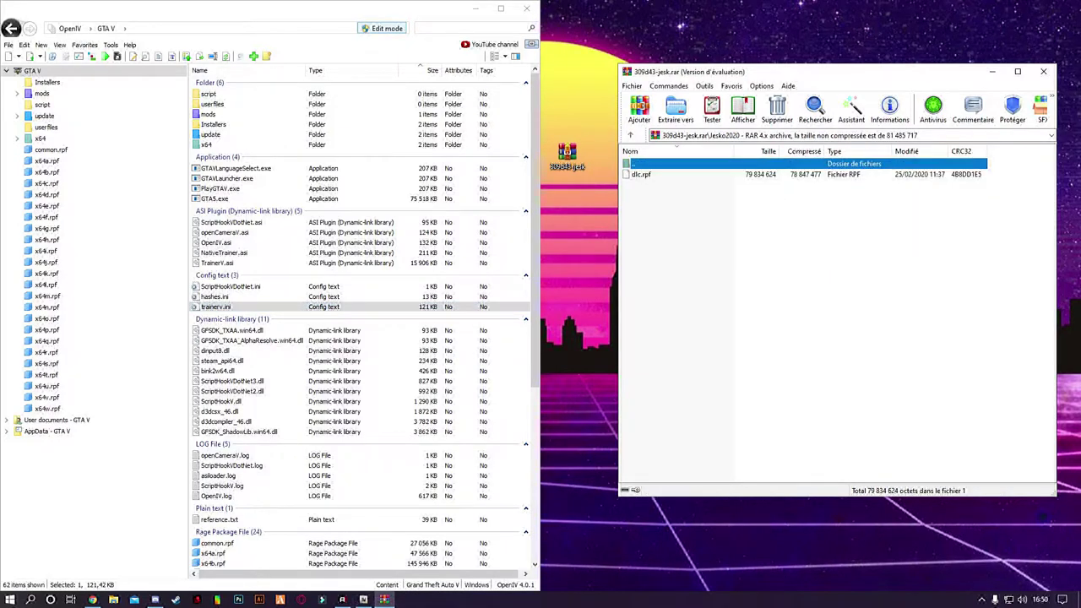
{"action": "key", "text": "BackSpace"}
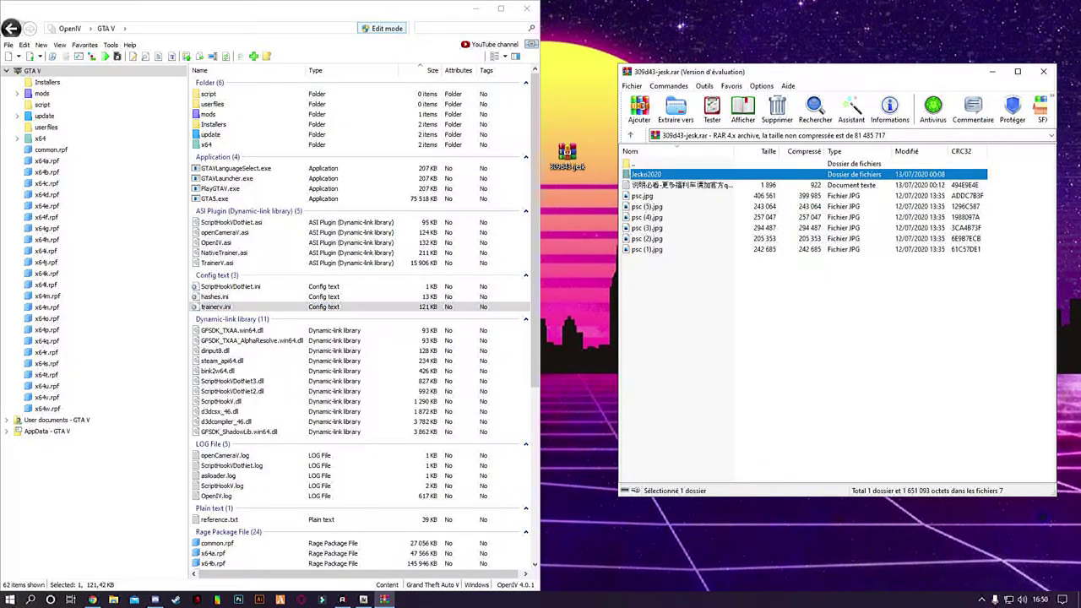
{"action": "key", "text": "Return"}
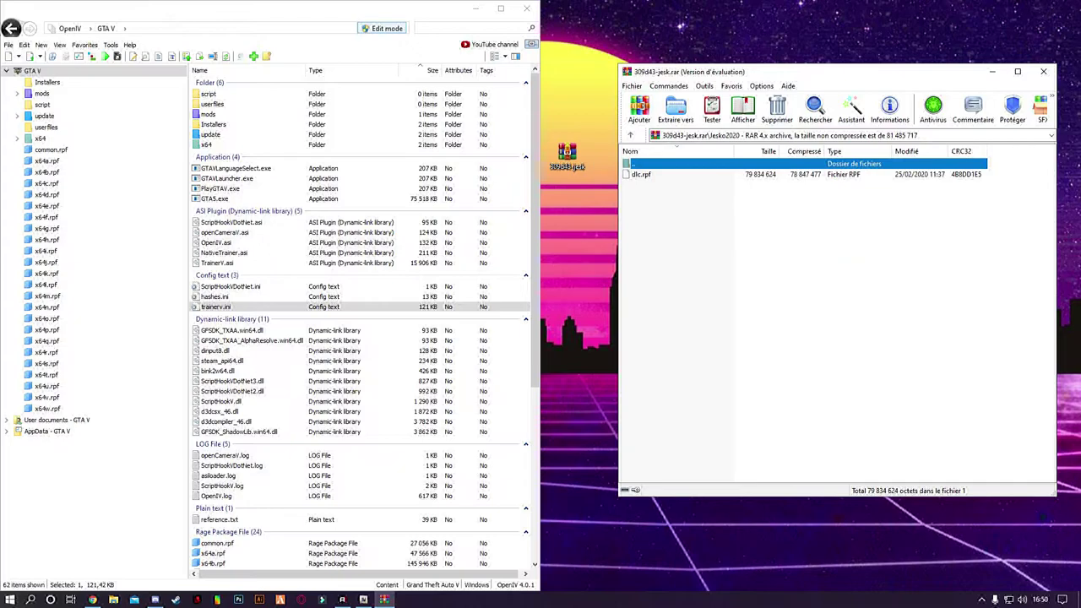
{"action": "left_click", "coordinate": [642, 175]}
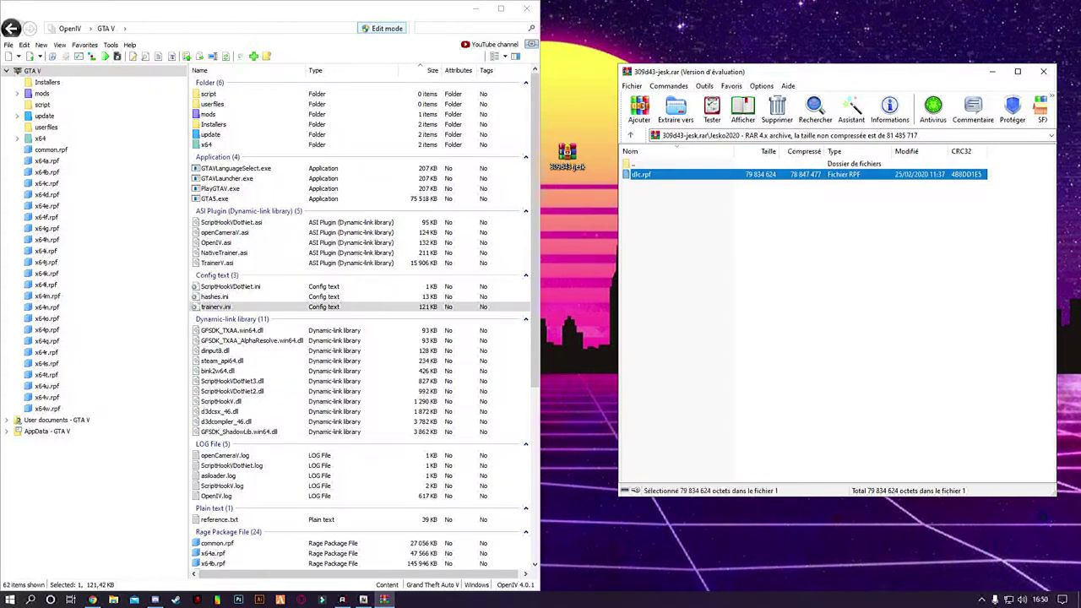
{"action": "key", "text": "BackSpace"}
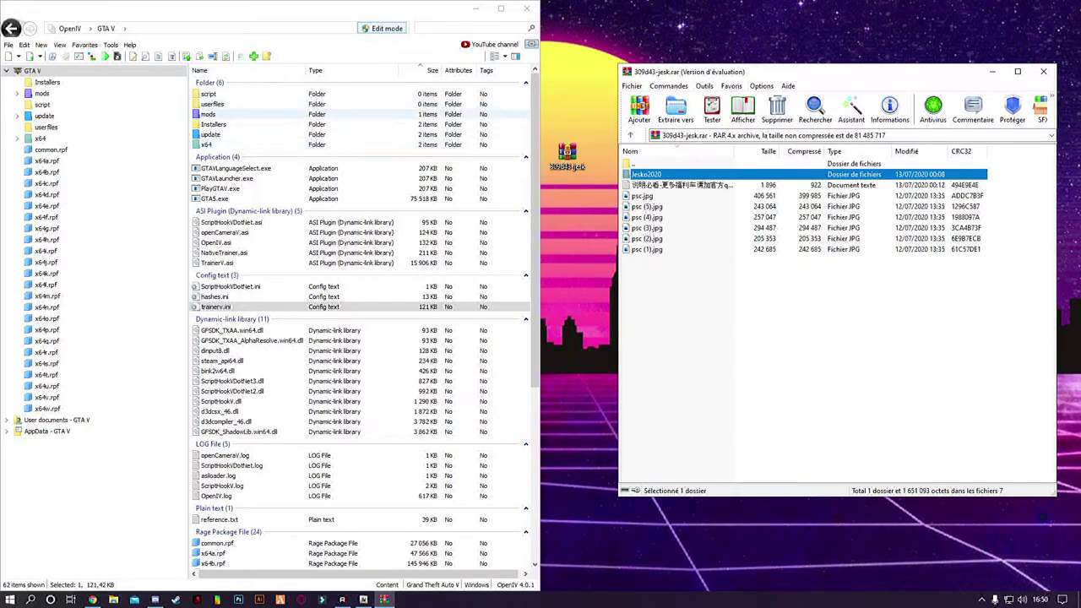
Step: Navigate in OpenIV from the GTA V root to the mods\update\x64\dlcpacks folder
{"action": "double_click", "coordinate": [208, 114]}
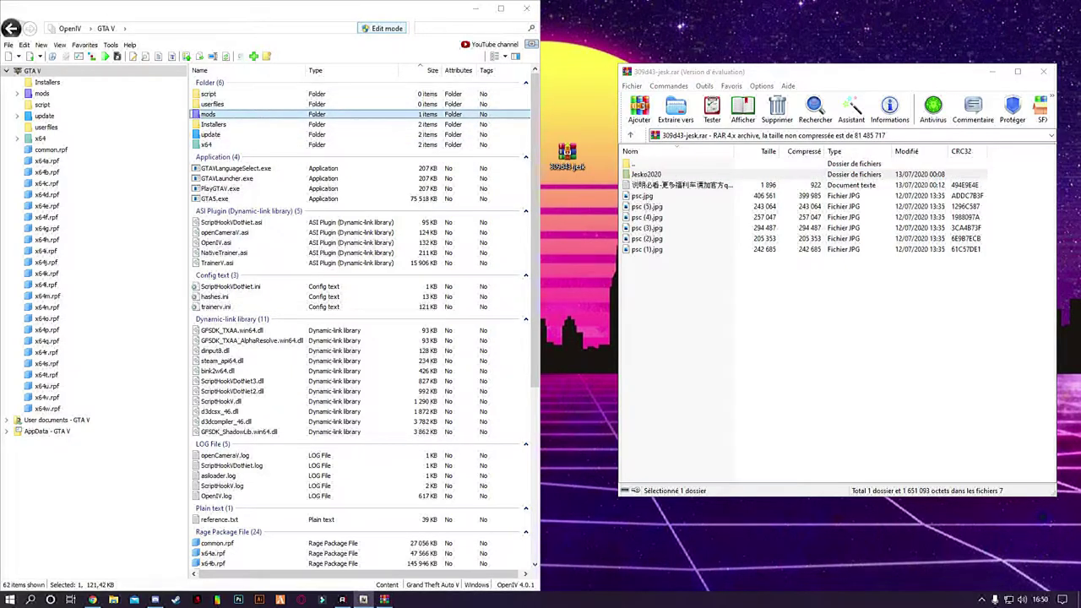
{"action": "left_click", "coordinate": [496, 9]}
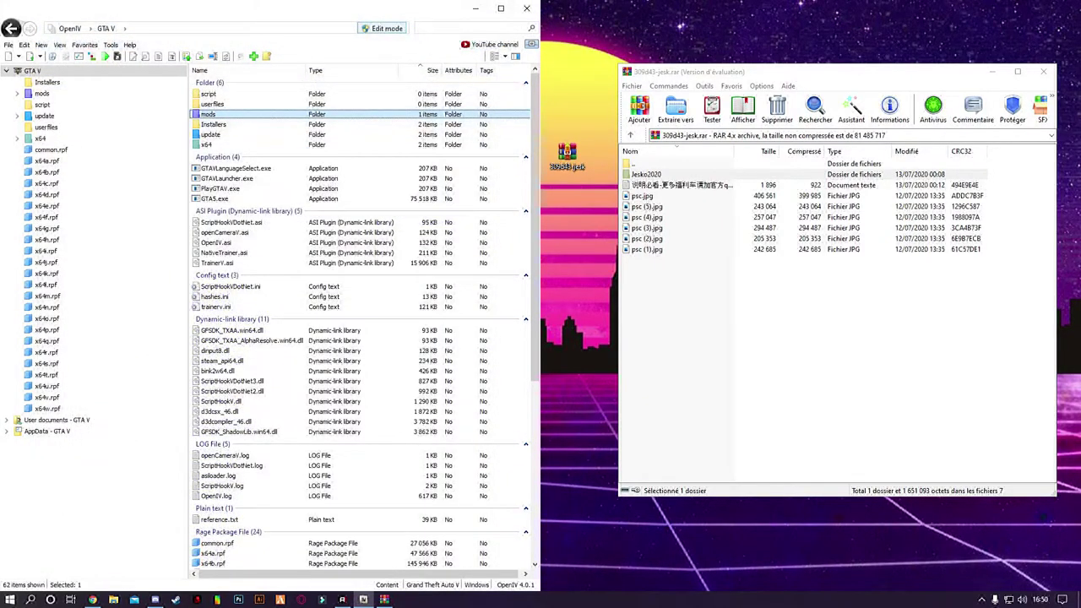
{"action": "double_click", "coordinate": [207, 114]}
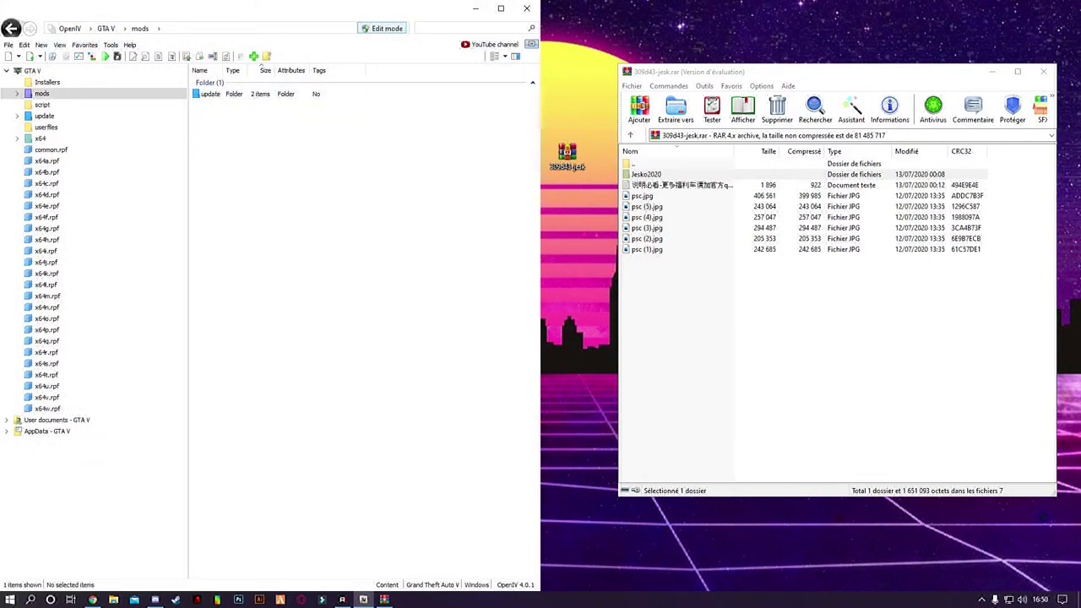
{"action": "double_click", "coordinate": [210, 94]}
{"action": "double_click", "coordinate": [210, 93]}
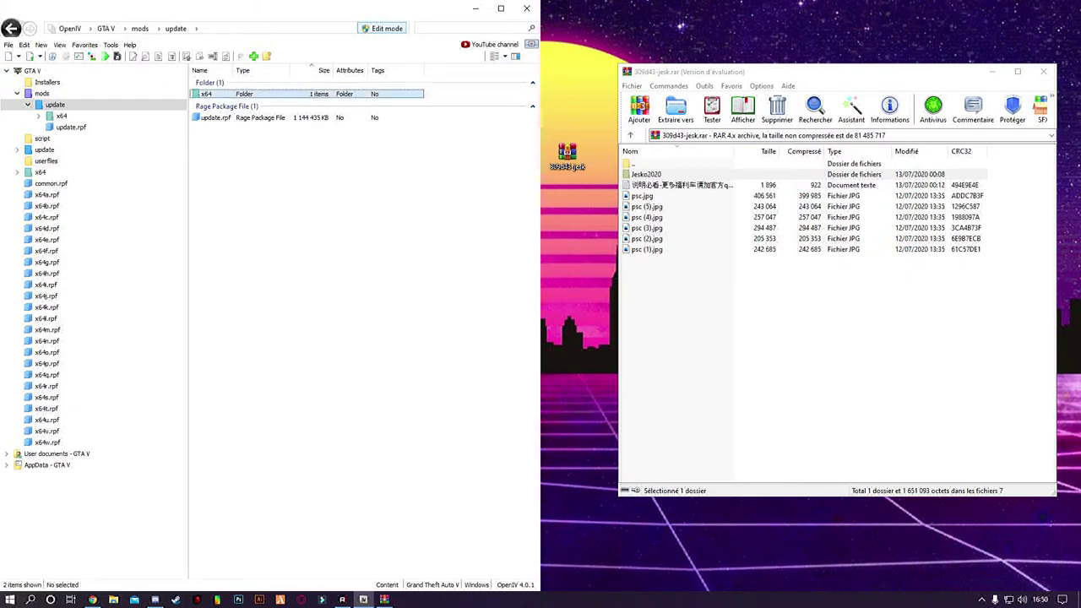
{"action": "double_click", "coordinate": [338, 93]}
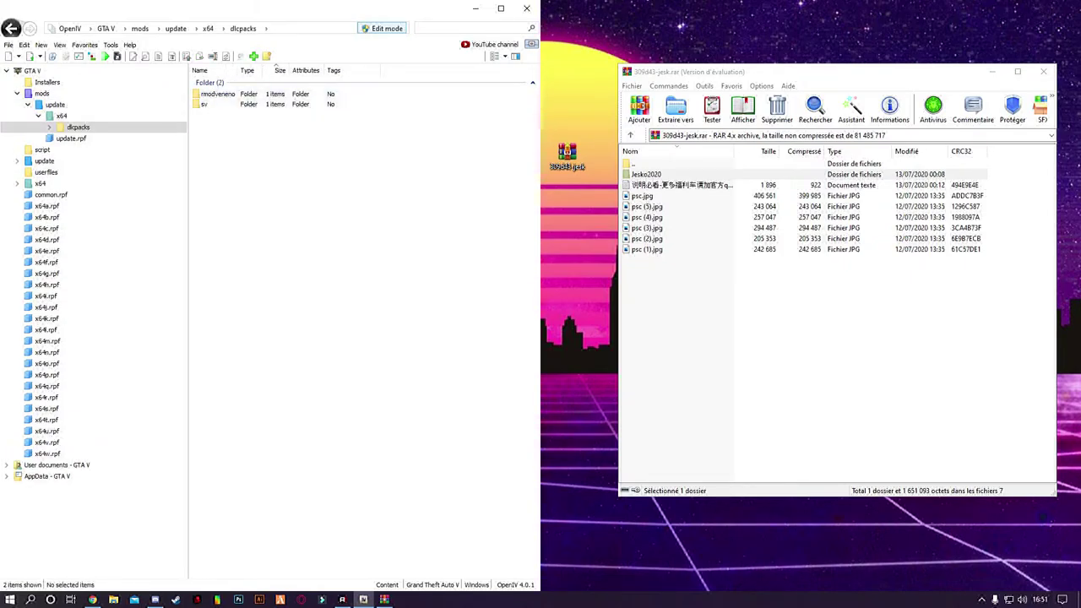
Step: Copy the Jesko2020 folder from the archive into the dlcpacks folder in OpenIV
{"action": "left_click", "coordinate": [646, 174]}
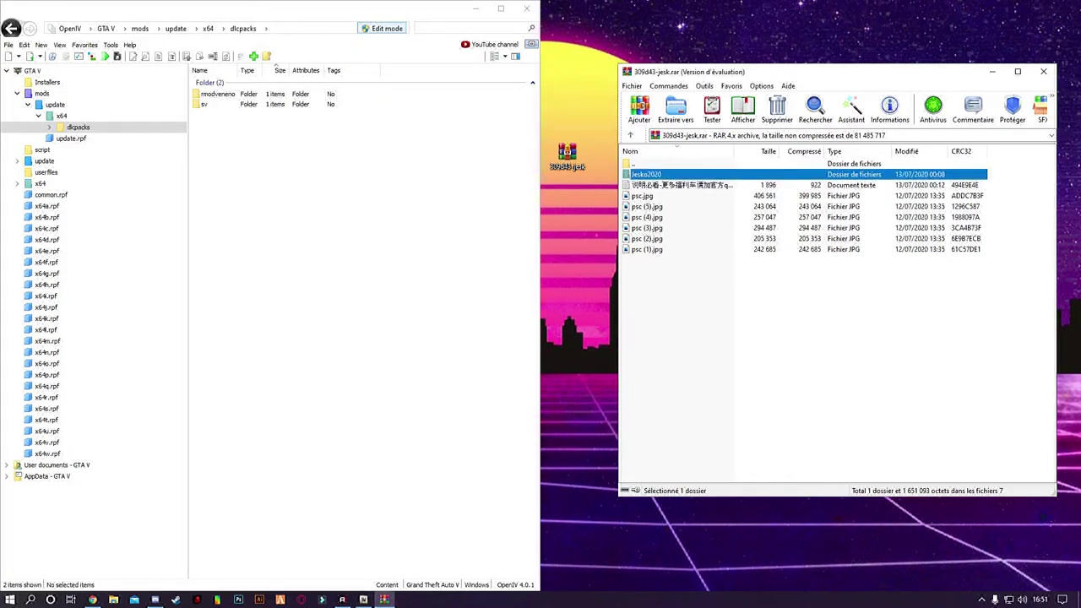
{"action": "double_click", "coordinate": [646, 174]}
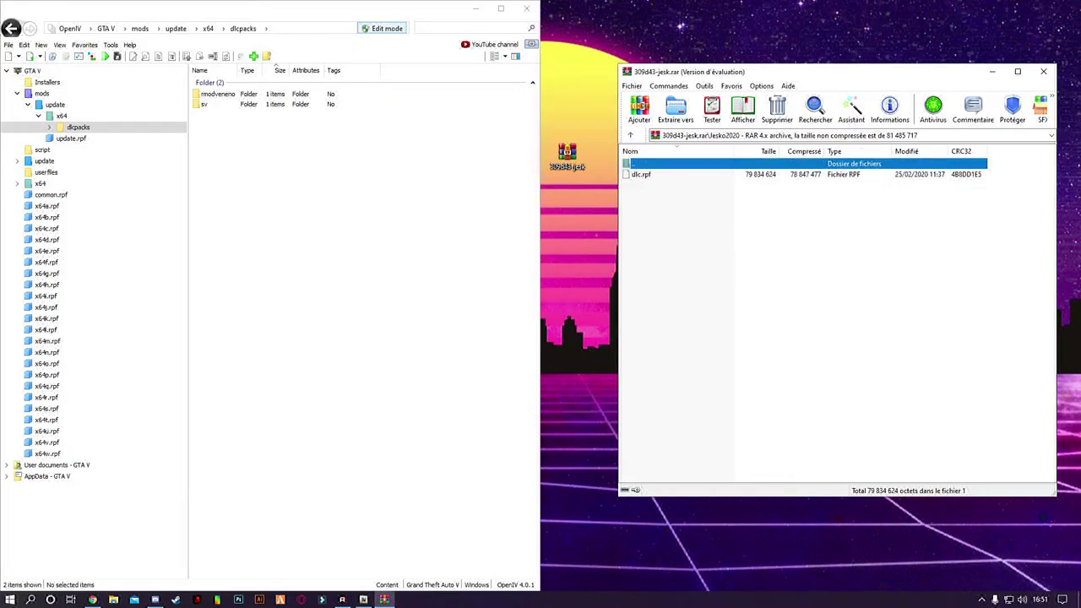
{"action": "key", "text": "Return"}
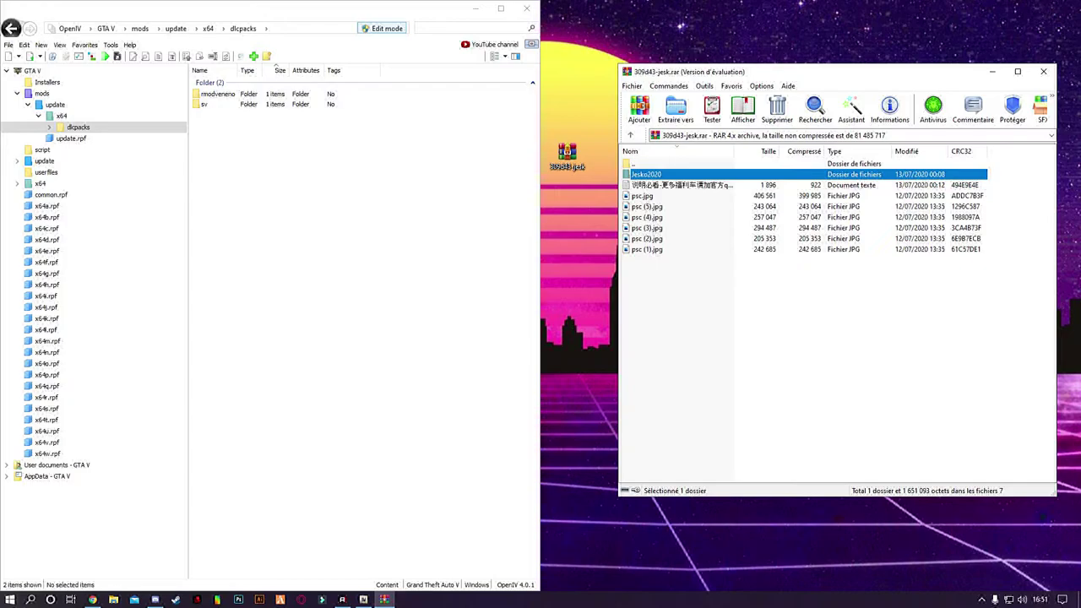
{"action": "left_click_drag", "start_coordinate": [647, 174], "coordinate": [338, 211]}
{"action": "left_click", "coordinate": [215, 114]}
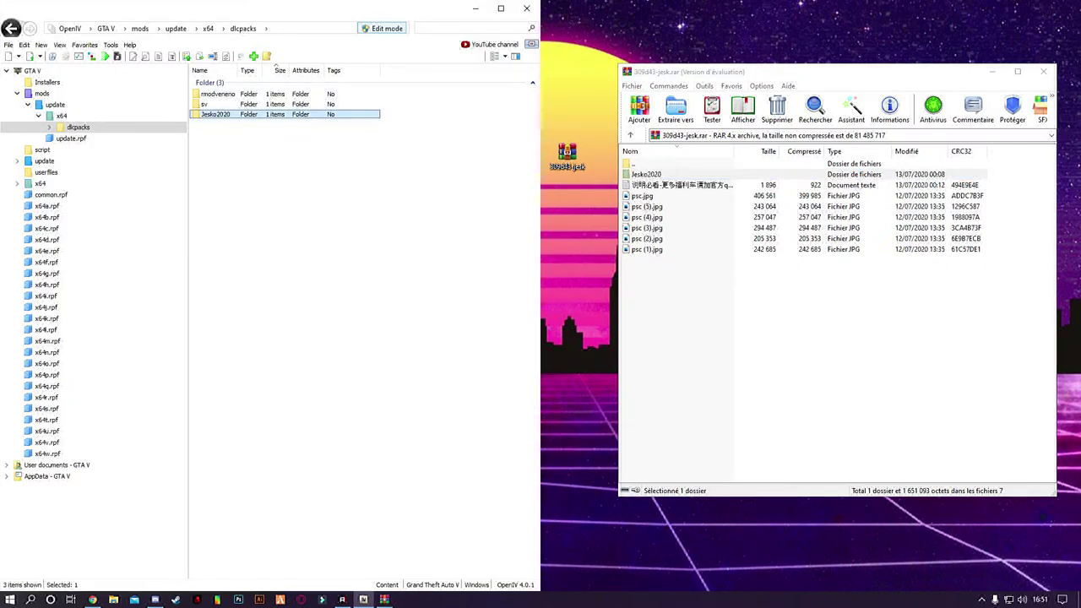
Step: Open the text document in the jesk archive and find its installation instructions
{"action": "double_click", "coordinate": [680, 185]}
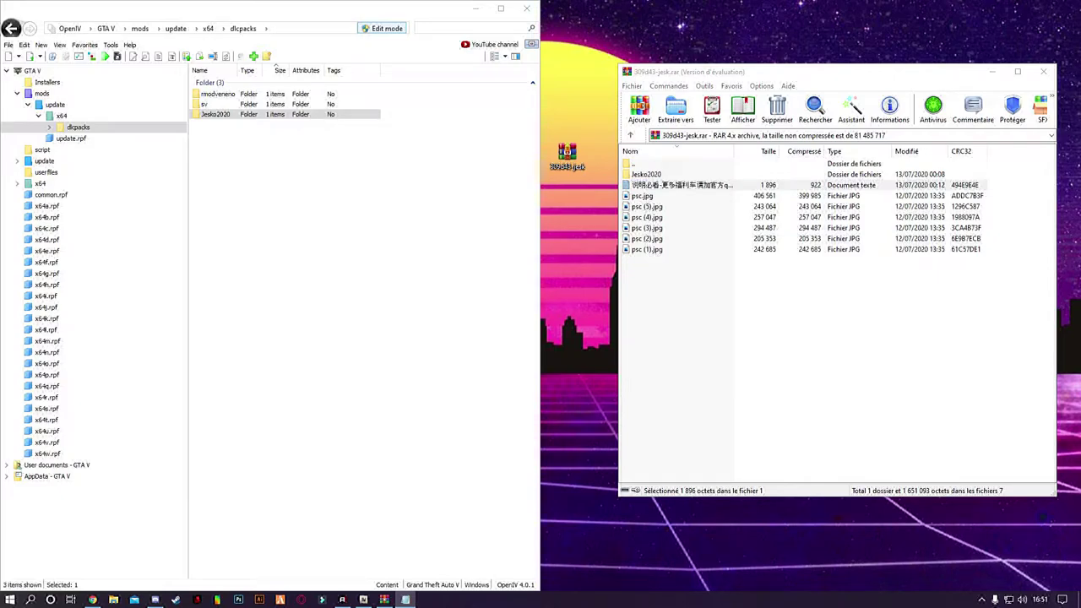
{"action": "left_click_drag", "start_coordinate": [746, 188], "coordinate": [777, 149]}
{"action": "scroll", "coordinate": [820, 313], "scroll_direction": "down", "scroll_amount": 4}
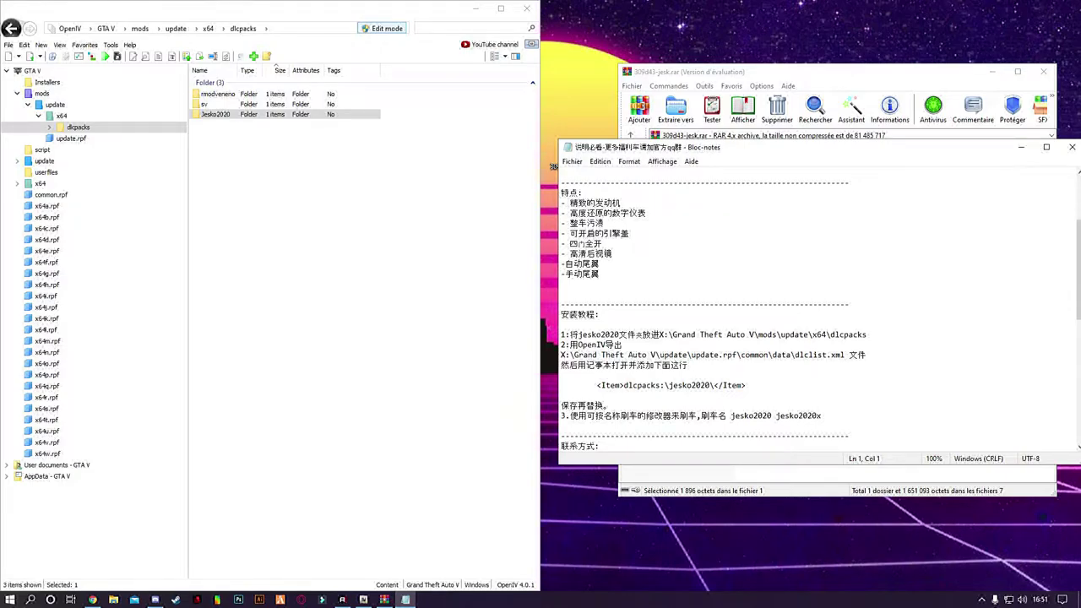
{"action": "scroll", "coordinate": [820, 305], "scroll_direction": "down", "scroll_amount": 4}
Step: Copy the line <Item>dlcpacks:\jesko2020\</Item> from the installation instructions and close the text document
{"action": "left_click_drag", "start_coordinate": [597, 264], "coordinate": [733, 264]}
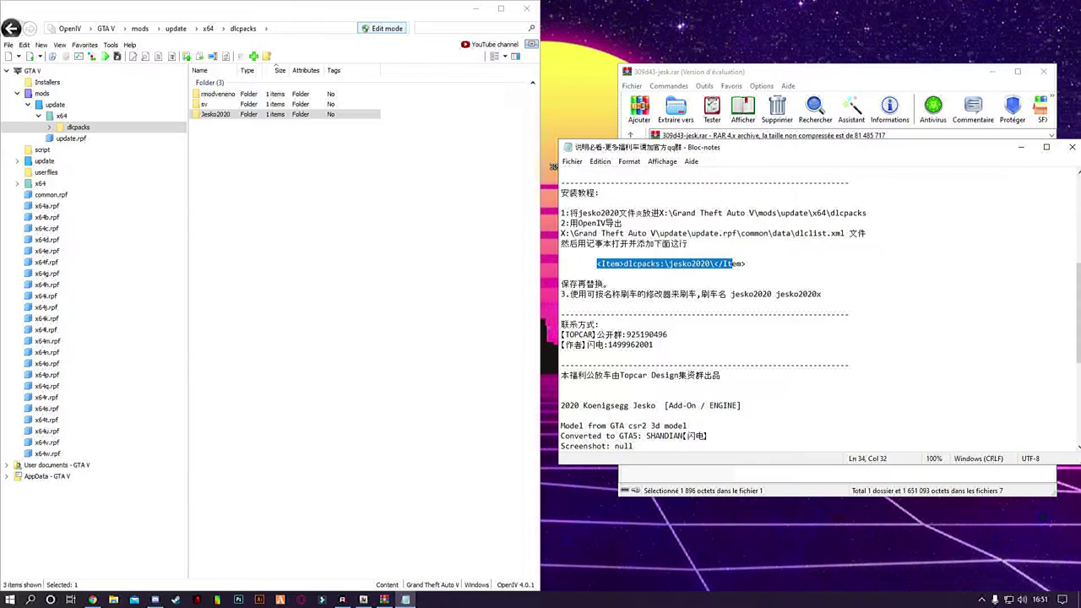
{"action": "left_click", "coordinate": [732, 264]}
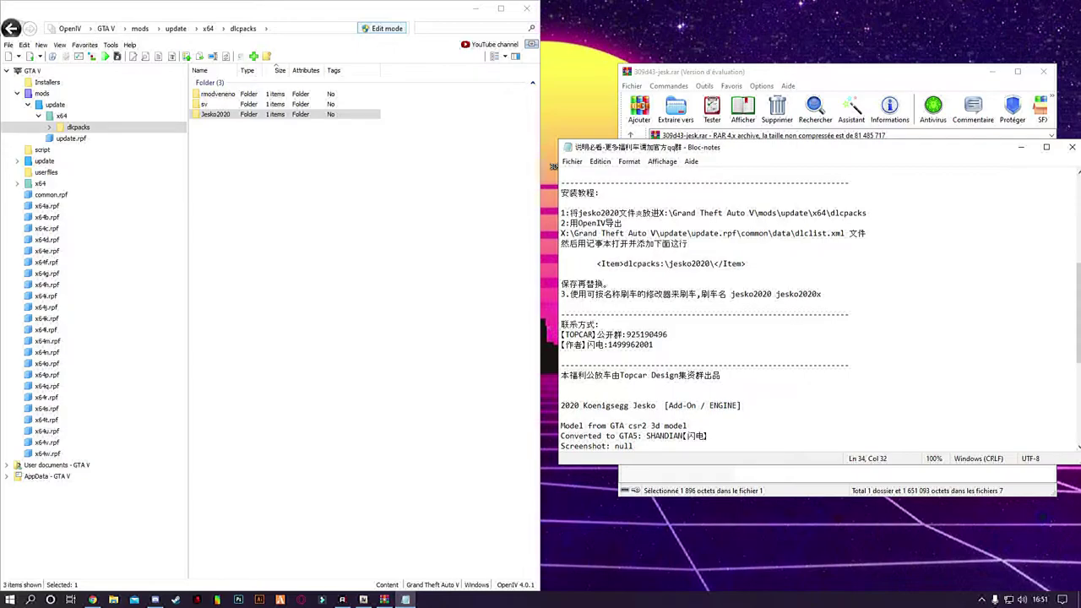
{"action": "left_click_drag", "start_coordinate": [597, 263], "coordinate": [561, 274]}
{"action": "key", "text": "ctrl+c"}
{"action": "right_click", "coordinate": [732, 264]}
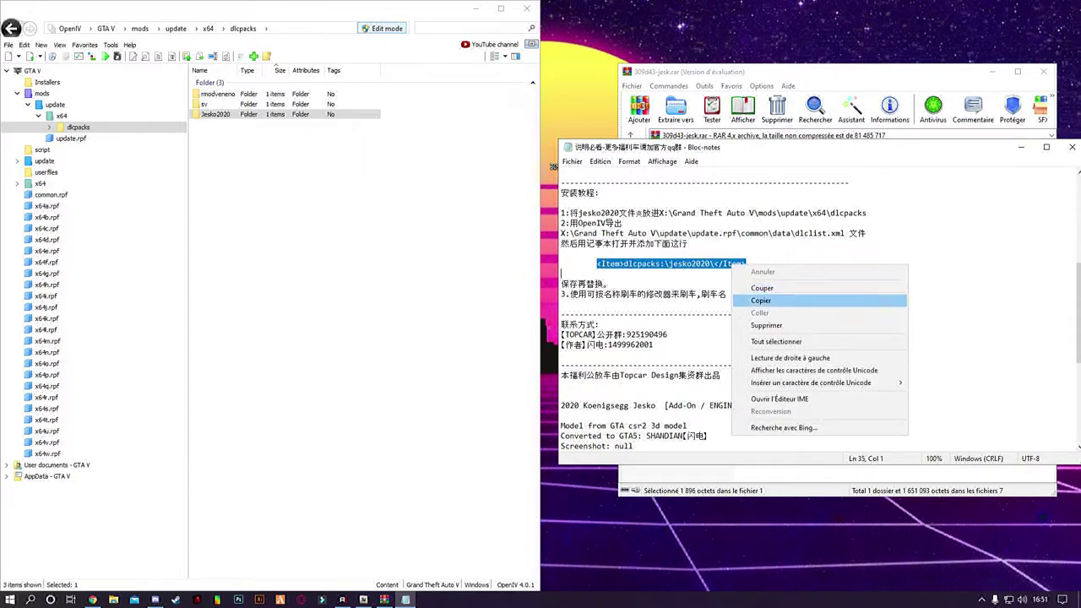
{"action": "left_click", "coordinate": [761, 300]}
{"action": "left_click", "coordinate": [1072, 147]}
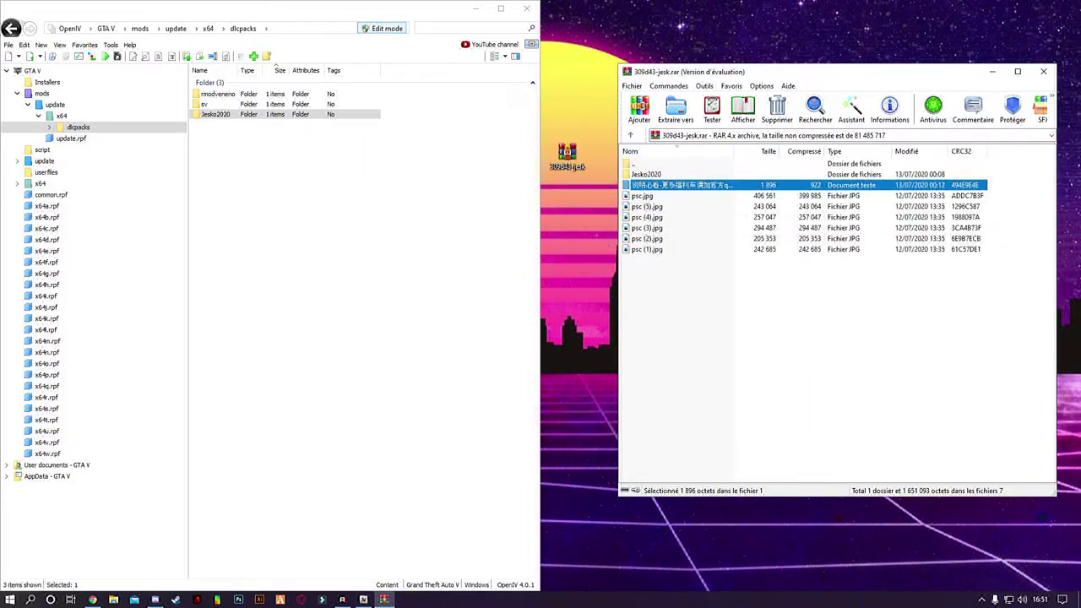
Step: Go back to the mods\update folder in OpenIV and navigate into update.rpf\common\data
{"action": "left_click", "coordinate": [11, 28]}
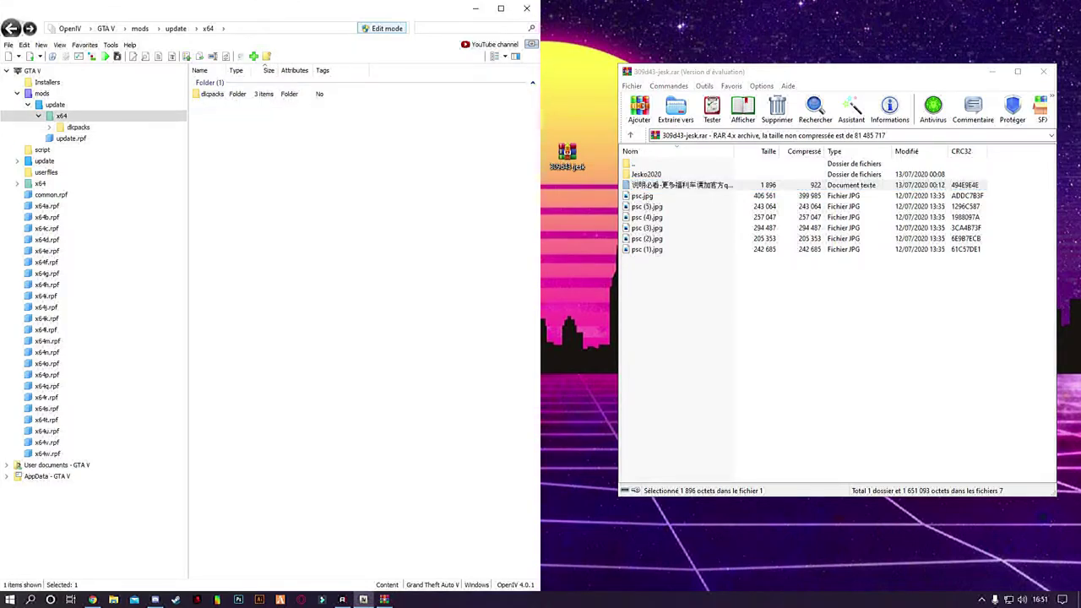
{"action": "left_click", "coordinate": [11, 28]}
{"action": "left_click", "coordinate": [215, 117]}
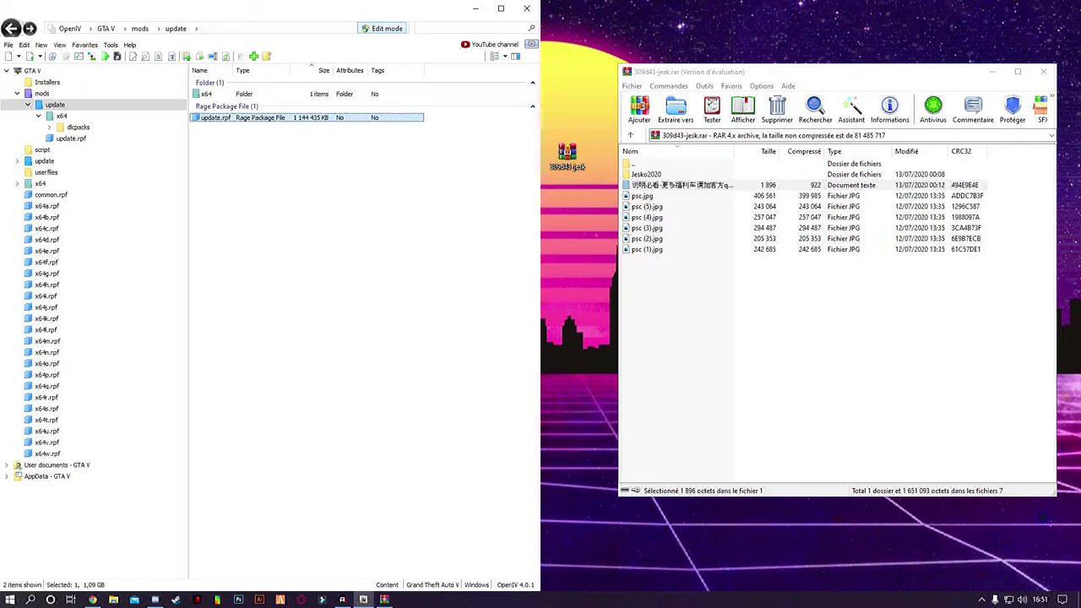
{"action": "double_click", "coordinate": [215, 117]}
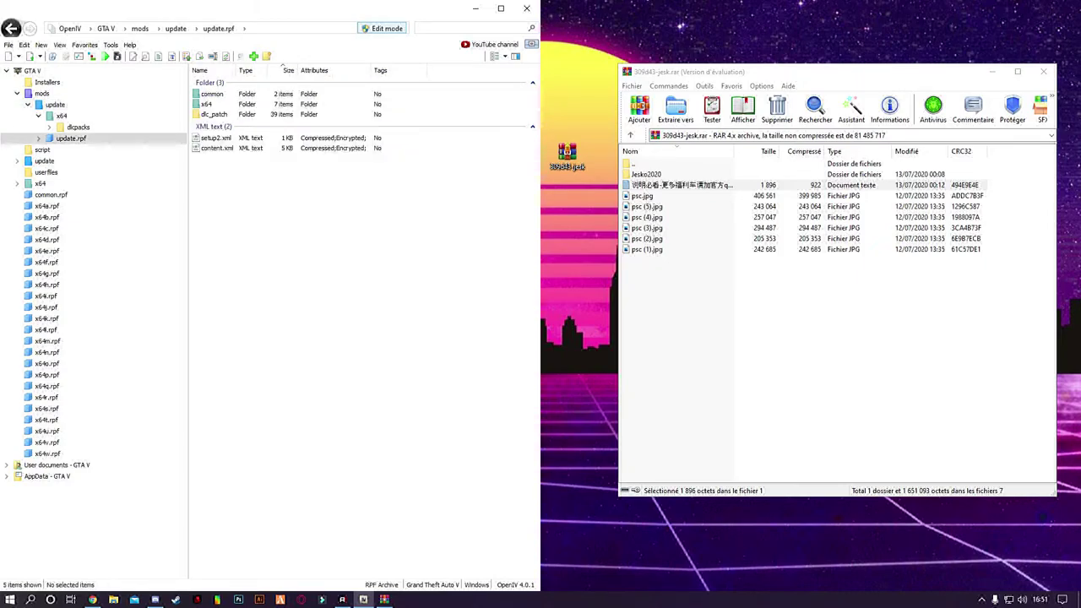
{"action": "double_click", "coordinate": [213, 94]}
{"action": "double_click", "coordinate": [207, 104]}
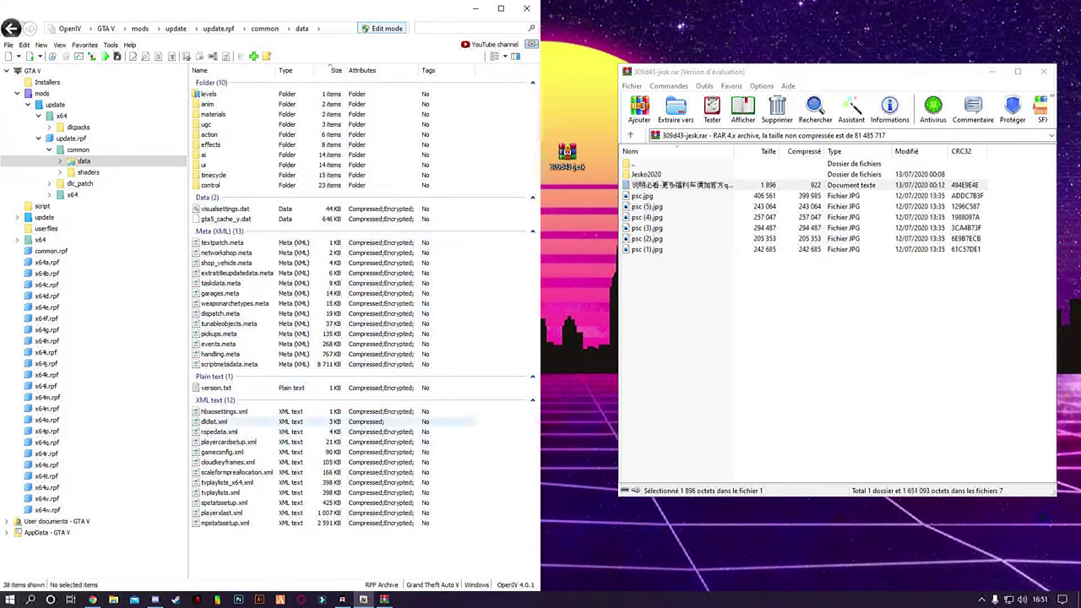
Step: Open dlclist.xml for editing and maximize the text editor window
{"action": "left_click", "coordinate": [226, 422]}
{"action": "right_click", "coordinate": [226, 422]}
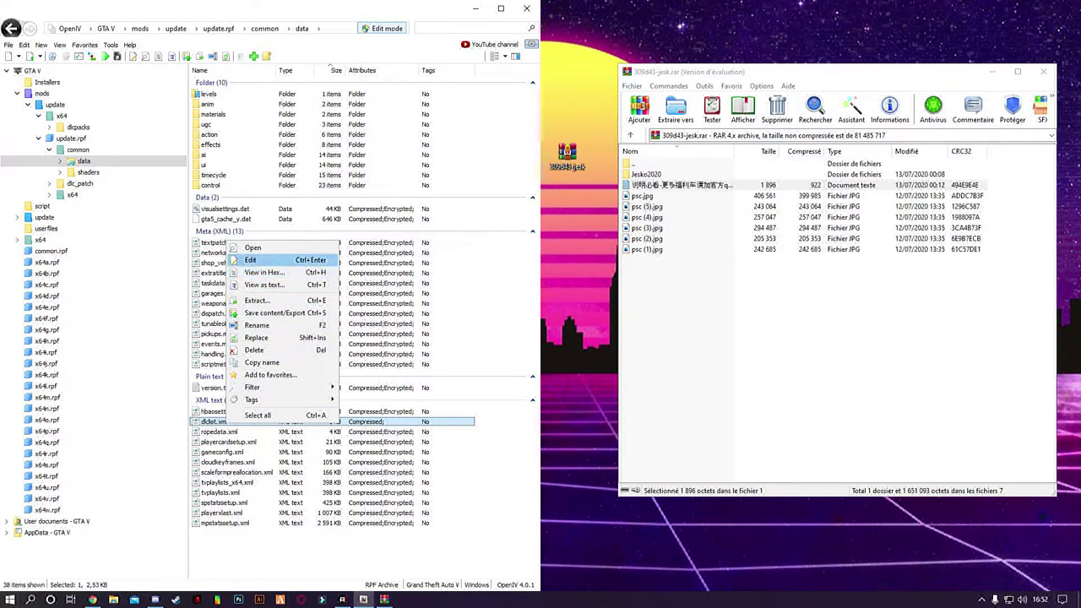
{"action": "left_click", "coordinate": [250, 259]}
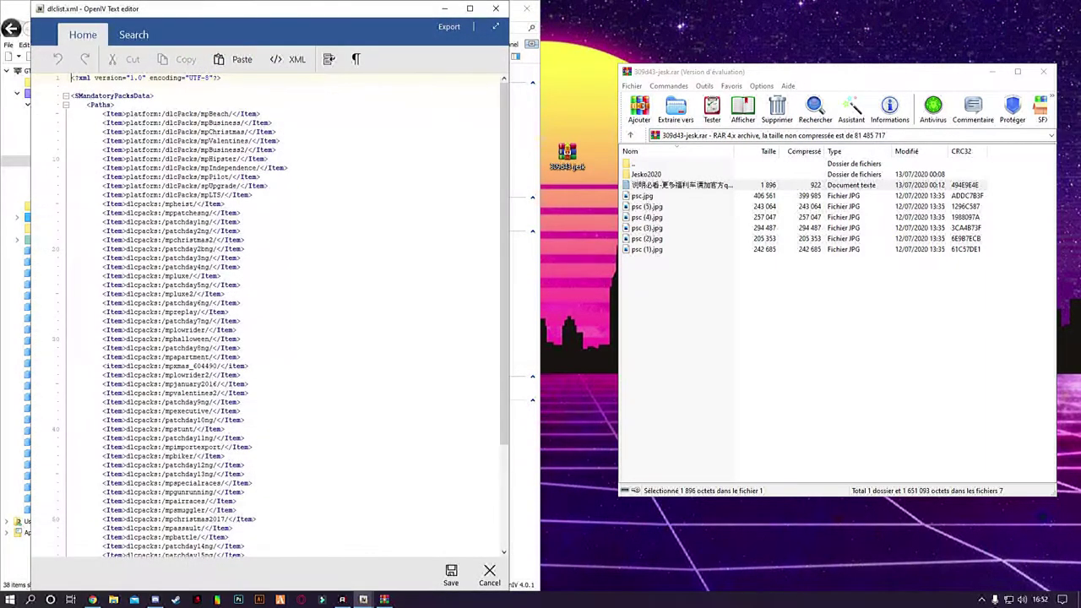
{"action": "mouse_move", "coordinate": [312, 12]}
{"action": "left_mouse_down"}
{"action": "mouse_move", "coordinate": [312, 90]}
{"action": "mouse_move", "coordinate": [319, 22]}
{"action": "mouse_move", "coordinate": [292, 3]}
{"action": "left_mouse_up"}
Step: Add the copied line <Item>dlcpacks:\jesko2020\</Item> below the sv entry in dlclist.xml, remove the extra blank line and save the file
{"action": "scroll", "coordinate": [337, 312], "scroll_direction": "down", "scroll_amount": 5}
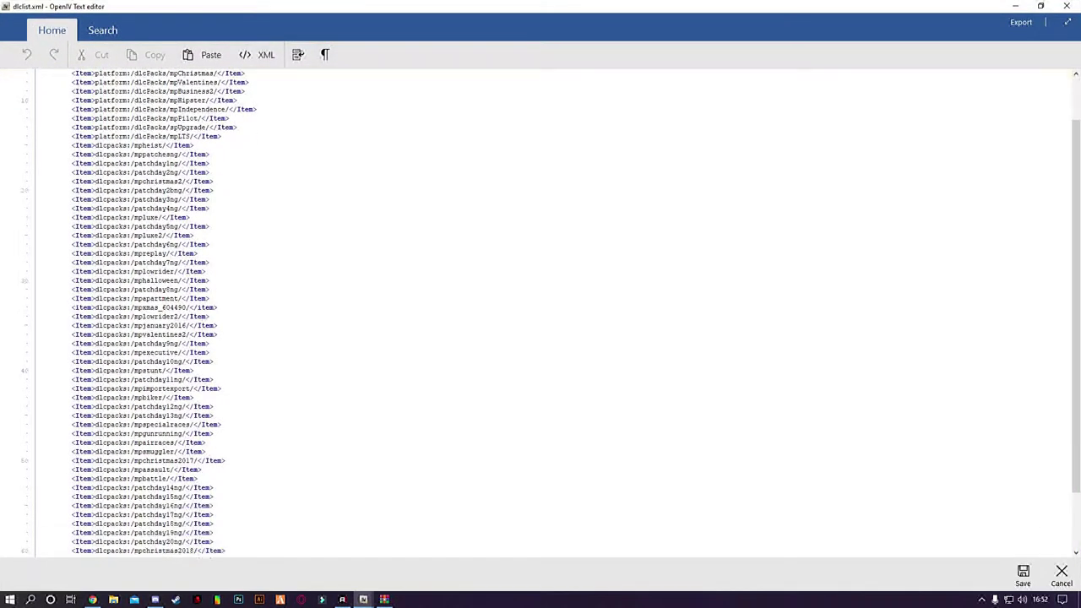
{"action": "left_click", "coordinate": [143, 532]}
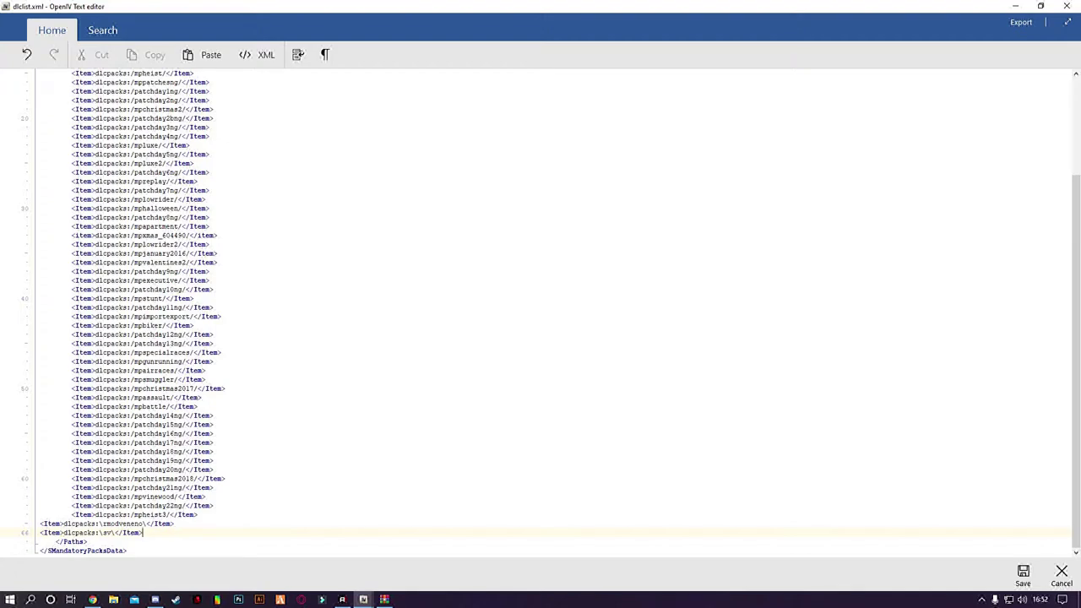
{"action": "key", "text": "Return"}
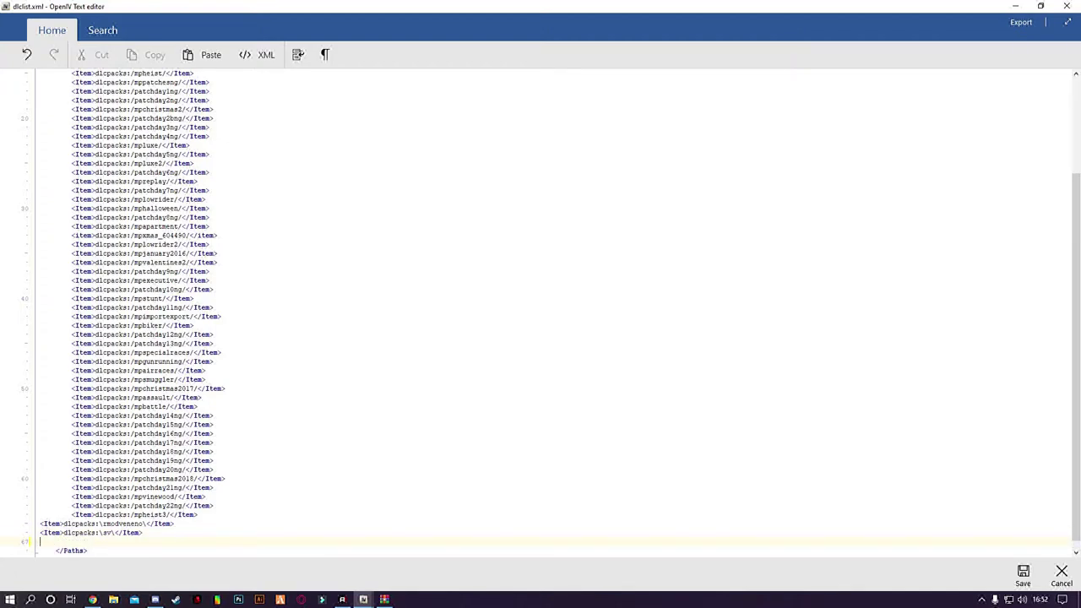
{"action": "key", "text": "ctrl+v"}
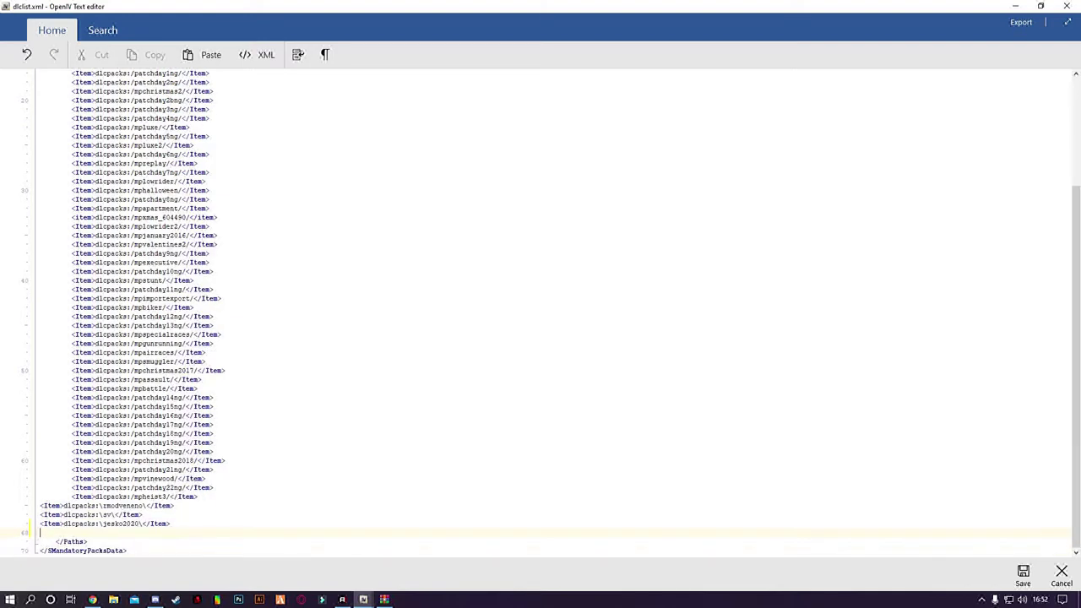
{"action": "key", "text": "BackSpace"}
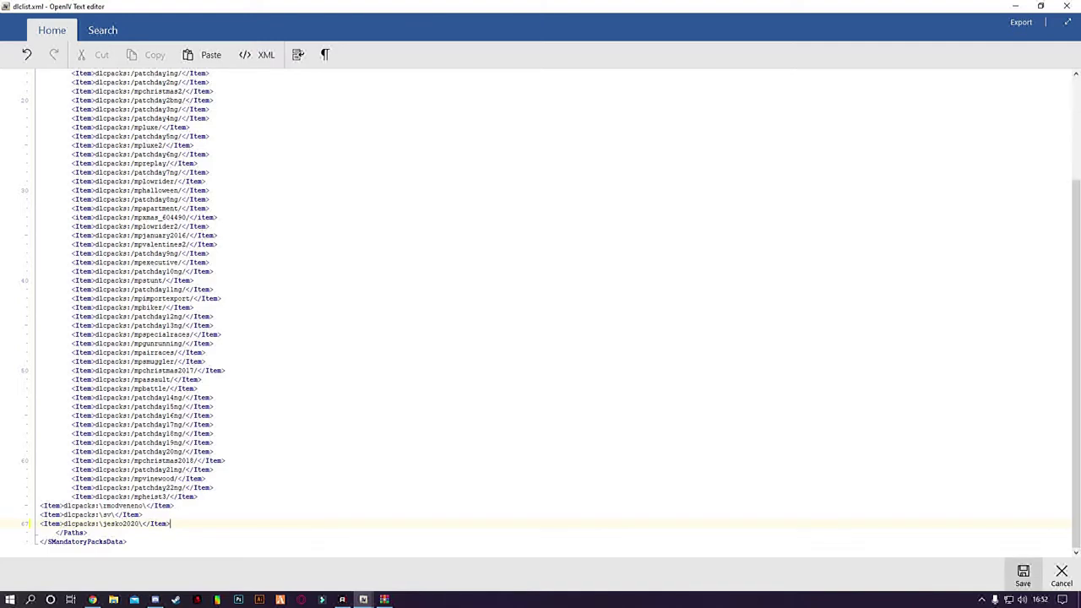
{"action": "left_click", "coordinate": [1023, 575]}
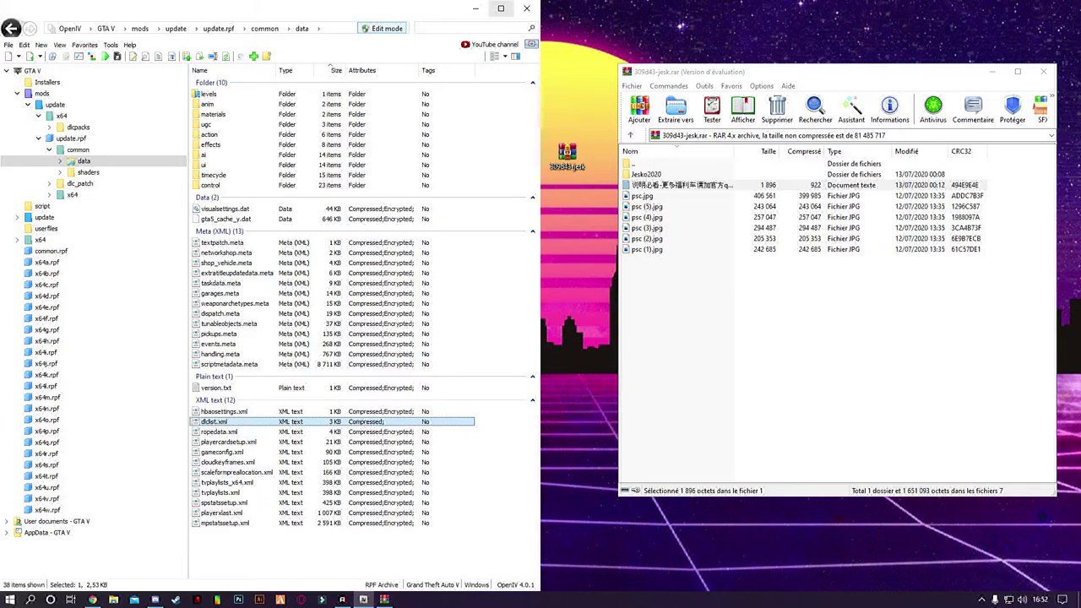
Step: Close the jesk archive window and minimize OpenIV
{"action": "left_click", "coordinate": [1044, 71]}
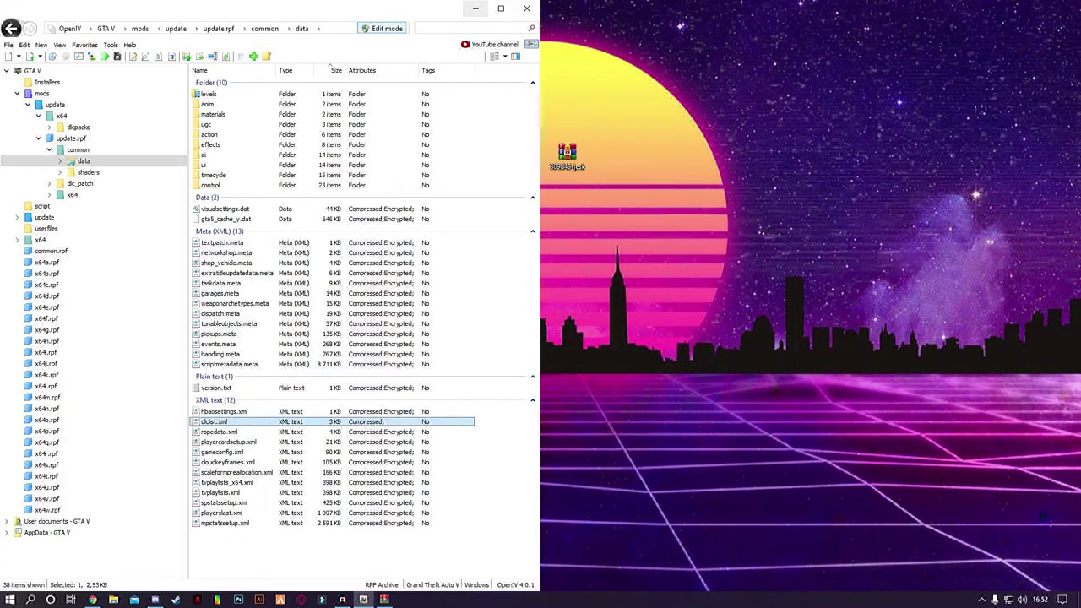
{"action": "left_click", "coordinate": [475, 9]}
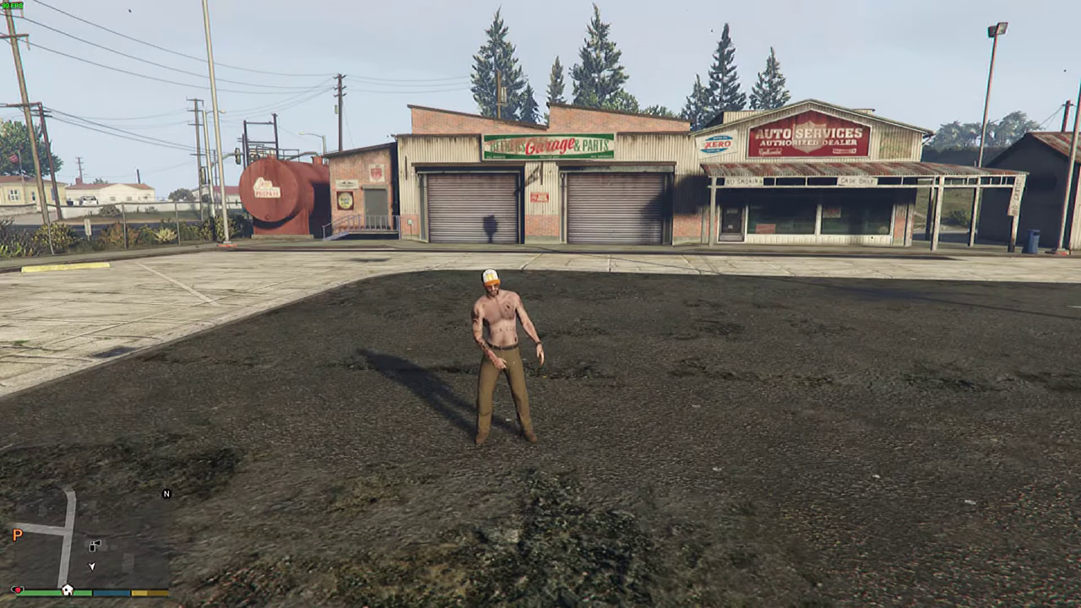
Step: Bring up the trainer's main menu in GTA V
{"action": "key", "text": "F3"}
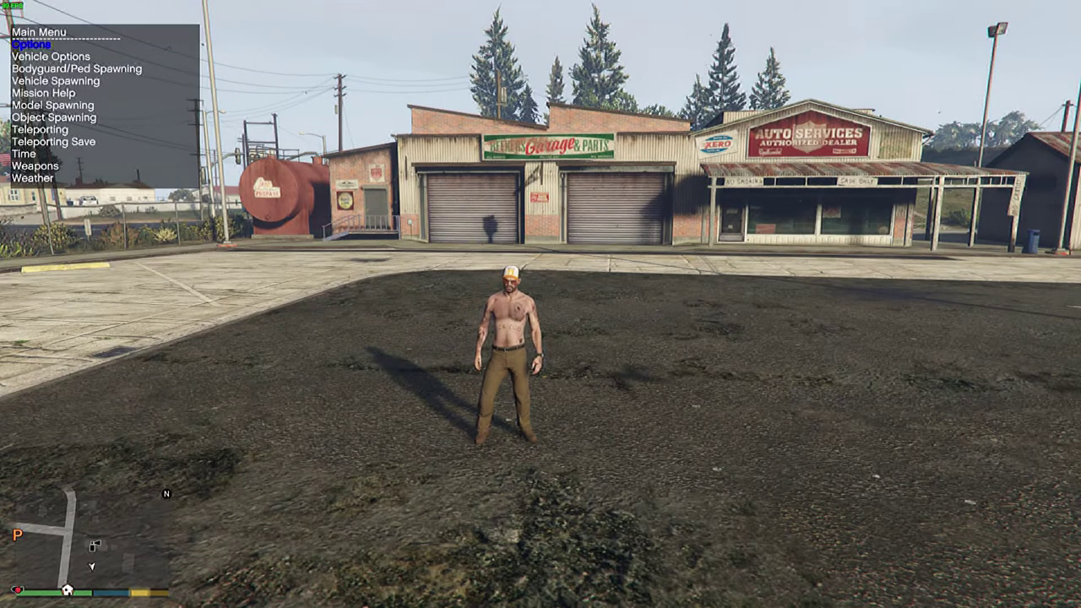